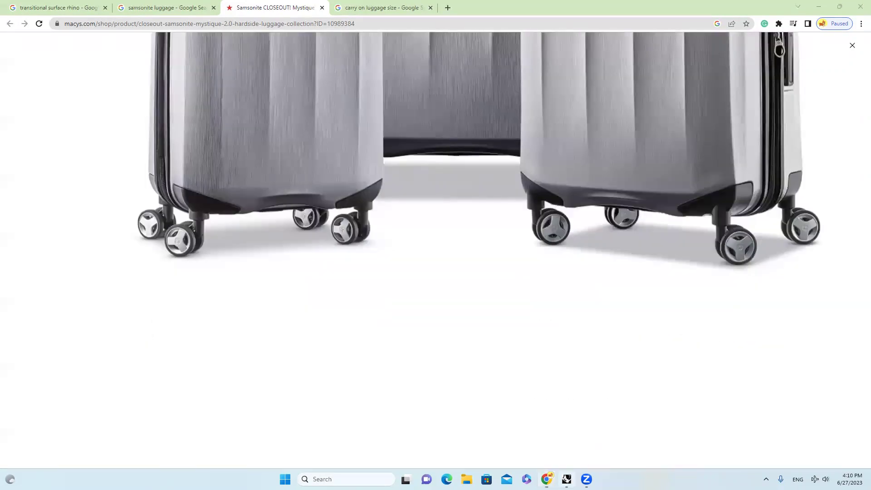
- Switch to Rhino and draw a rectangle 22 inches long and 14 inches wide in the Front view
left_click(567, 479)
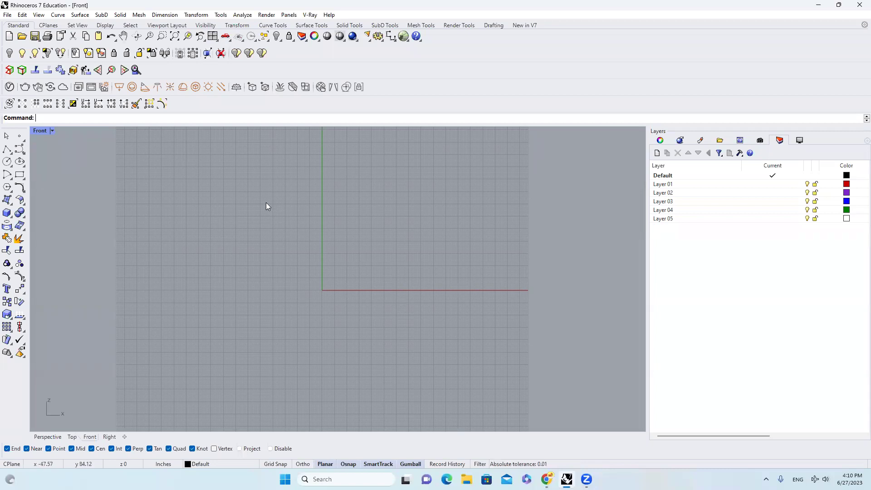
type("REC")
key("Return")
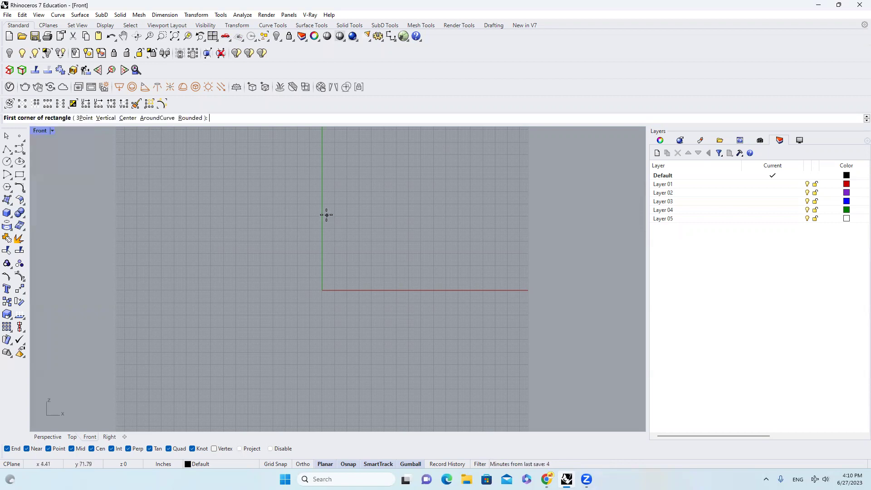
left_click(326, 214)
type("22")
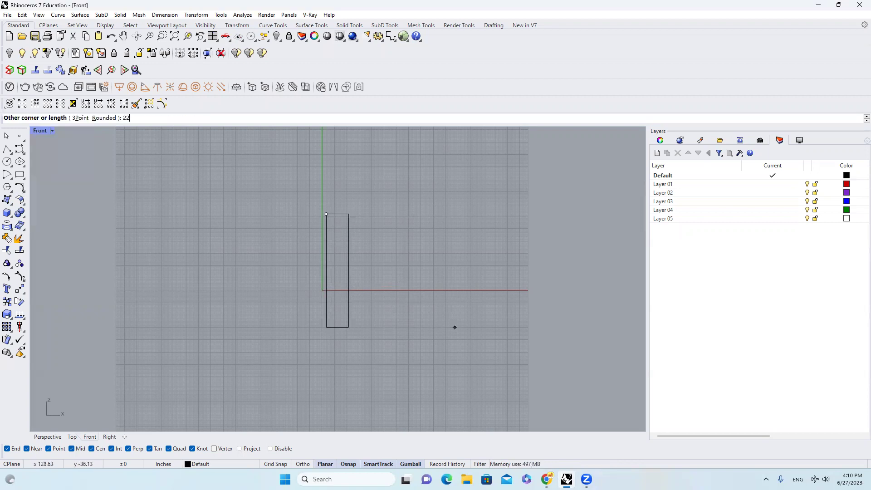
key("Return")
type("14")
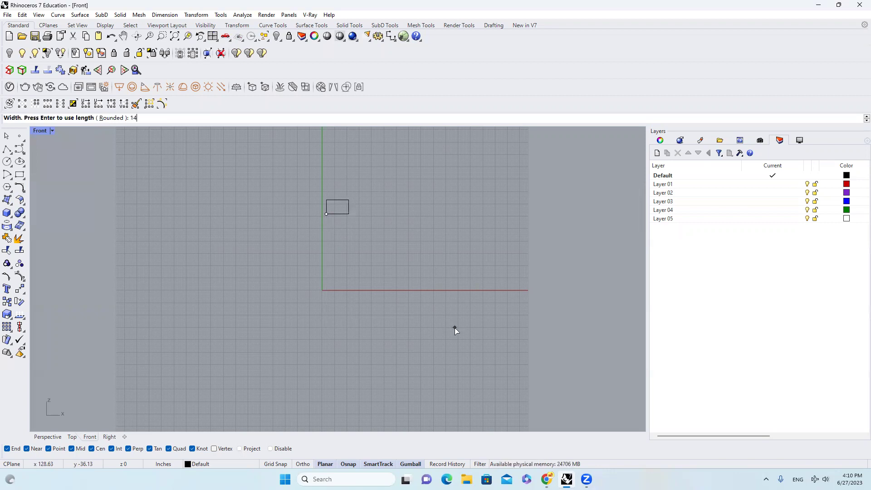
key("Return")
- Move the rectangle down onto the horizontal axis and rotate it 90 degrees so it stands upright
left_click(349, 205)
scroll(346, 204, "up", 1)
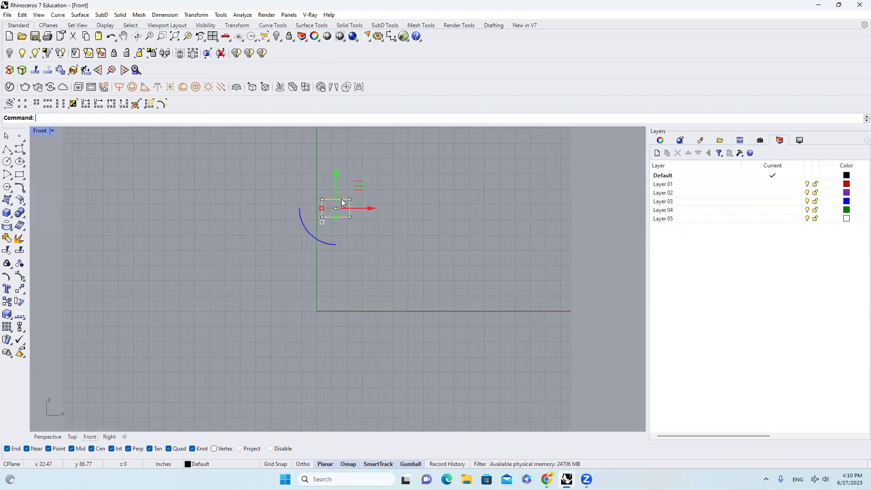
scroll(330, 281, "up", 1)
left_click_drag(335, 223, 326, 330)
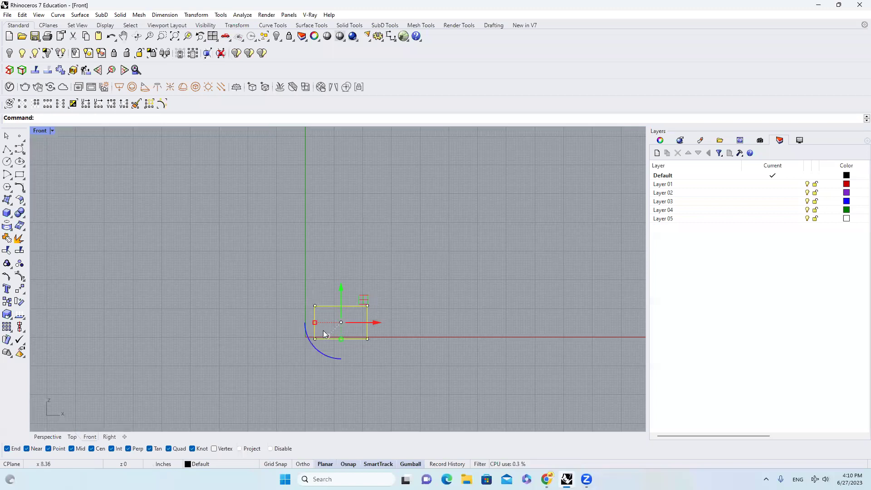
left_click_drag(358, 369, 367, 357, "shift")
scroll(344, 323, "up", 2)
key("Escape")
scroll(363, 326, "up", 2)
- Turn off the Cen snap and draw a vertical line across the rectangle's full height near its left edge
left_click(7, 149)
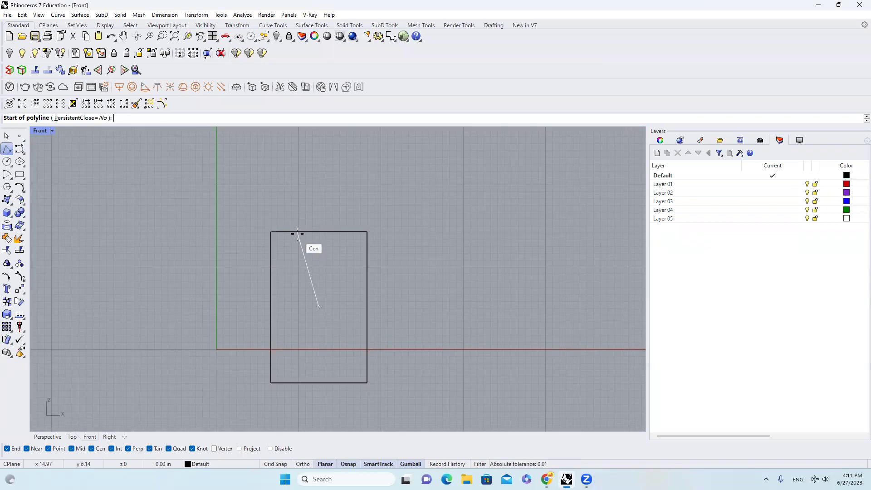
left_click(97, 449)
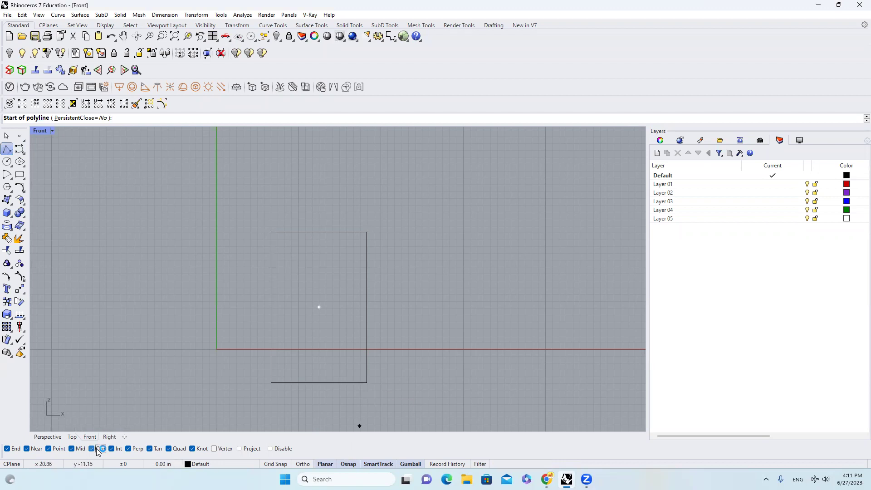
left_click(290, 232)
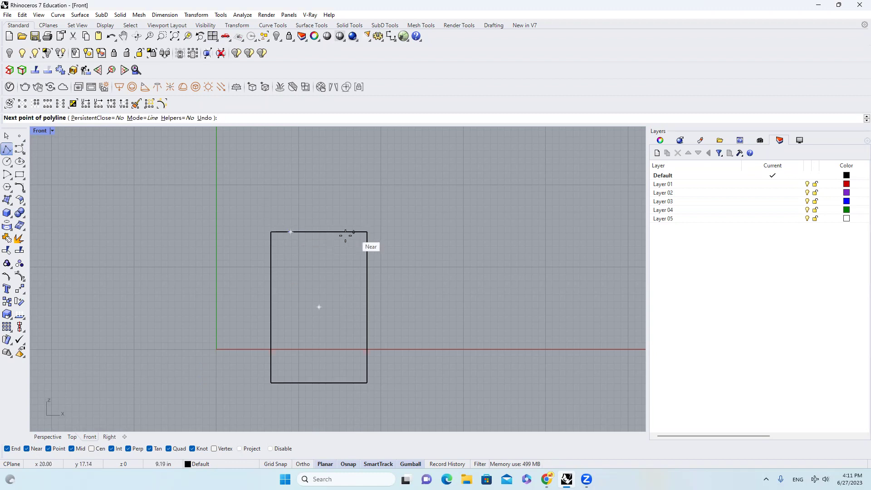
left_click(290, 383)
key("Return")
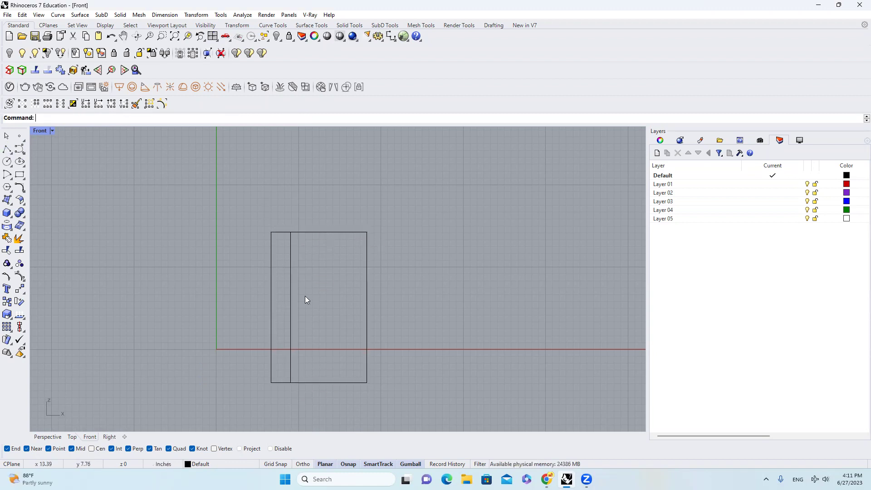
- Mirror the vertical line about the rectangle's vertical centreline
left_click(291, 290)
type("Mirror")
key("Return")
left_click(320, 232)
left_click(317, 209)
left_click(317, 209)
- Draw a horizontal line joining the upper ends of the two inner vertical lines
left_click(7, 150)
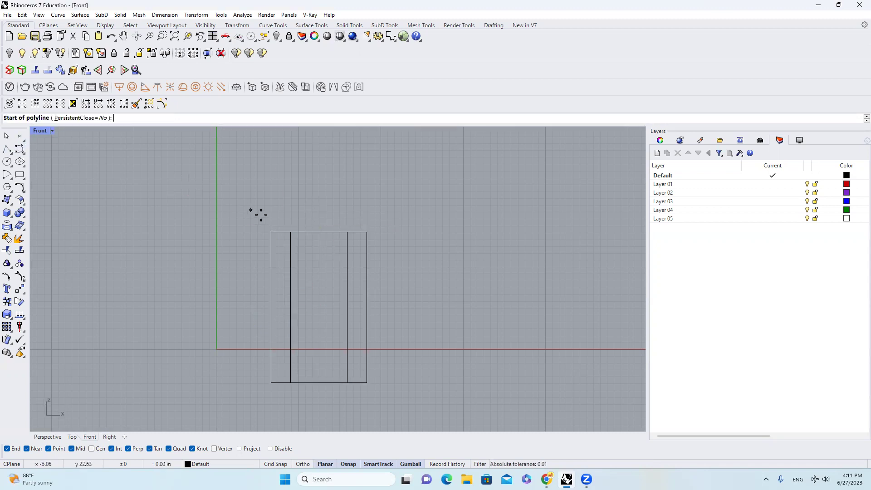
left_click(291, 232)
left_click(348, 232)
key("Return")
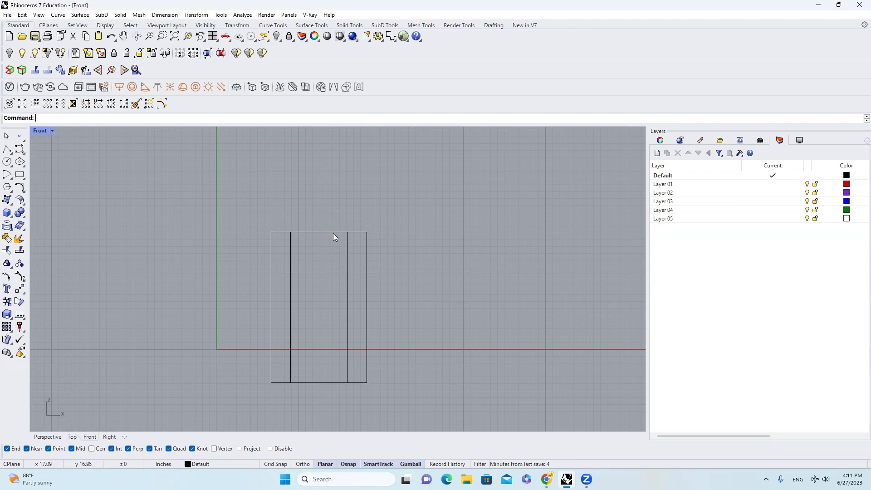
- Divide the short horizontal line along the upper edge into 3 segments with marker points
left_click(334, 234)
left_click(356, 258)
scroll(341, 249, "up", 1)
right_click_drag(343, 244, 343, 235)
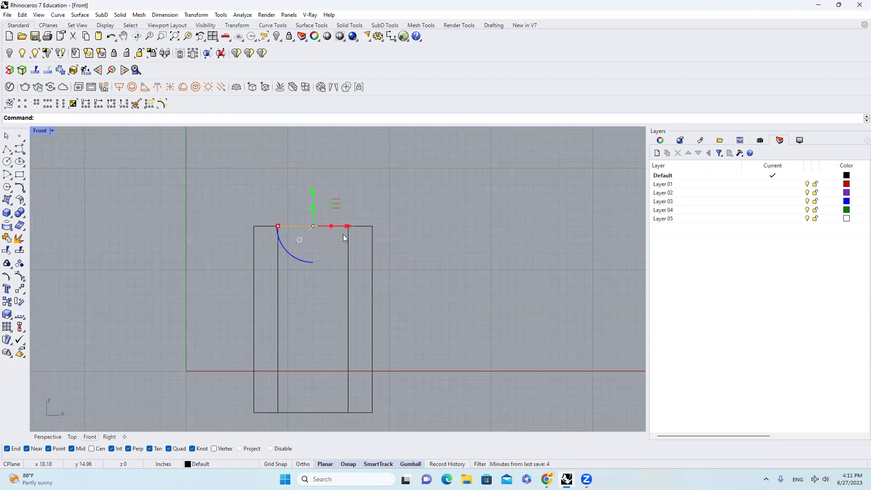
type("Divide")
key("Return")
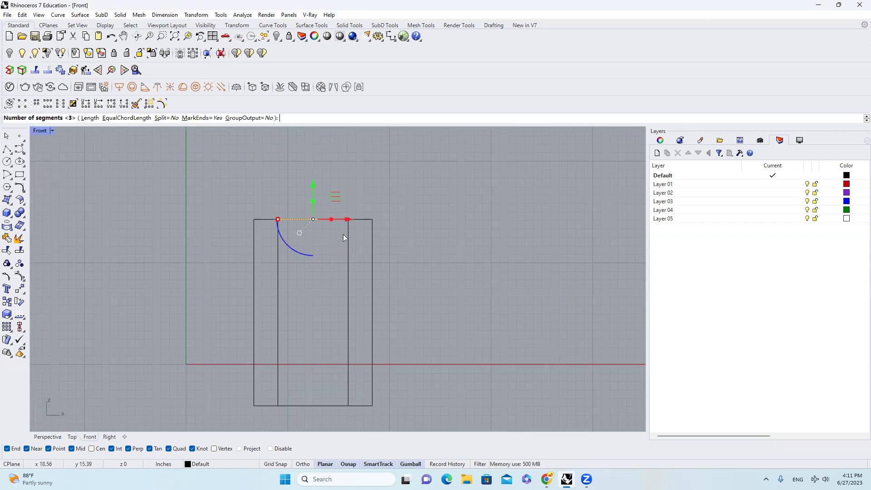
key("Return")
- Draw vertical lines from the two inner division points down to the rectangle's lower edge
left_click(7, 149)
left_click(303, 219)
left_click(305, 402)
key("Return")
key("Return")
left_click(325, 220)
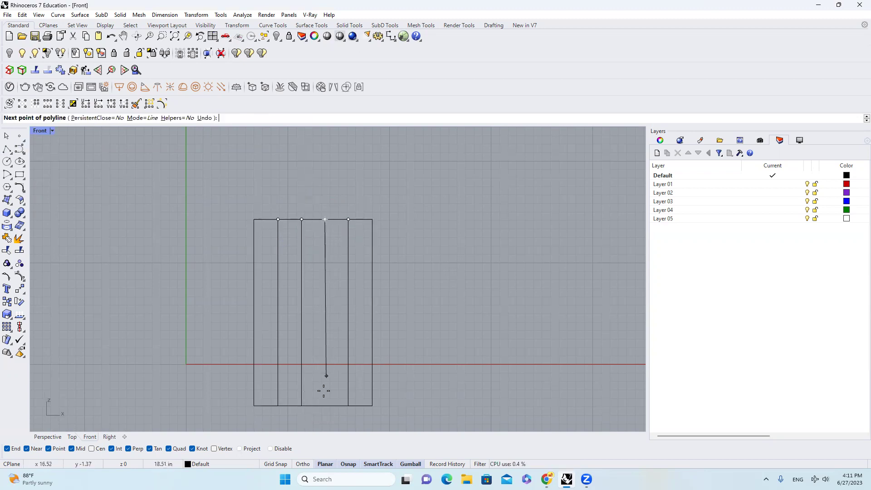
left_click(325, 405)
key("Return")
- Spread the four inner vertical lines slightly wider about their centre and switch to the Perspective view
left_click_drag(358, 293, 276, 263)
left_click_drag(279, 312, 270, 313)
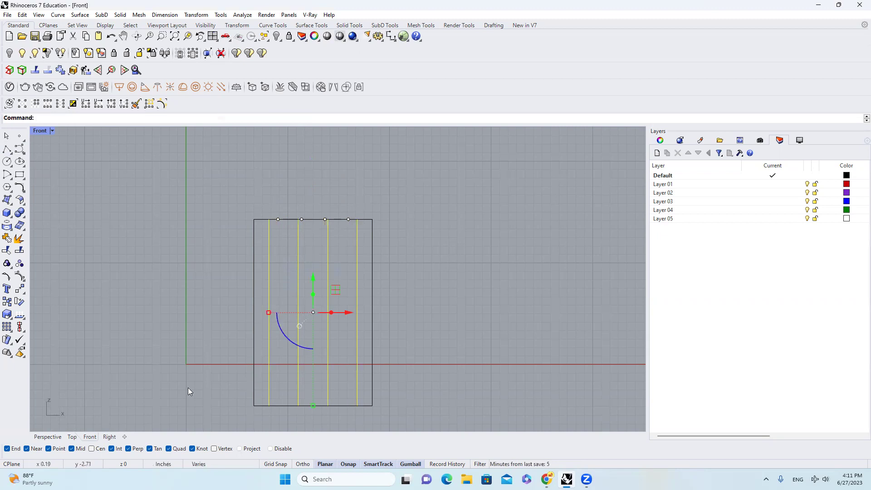
left_click(48, 437)
scroll(310, 269, "down", 3)
scroll(379, 245, "up", 4)
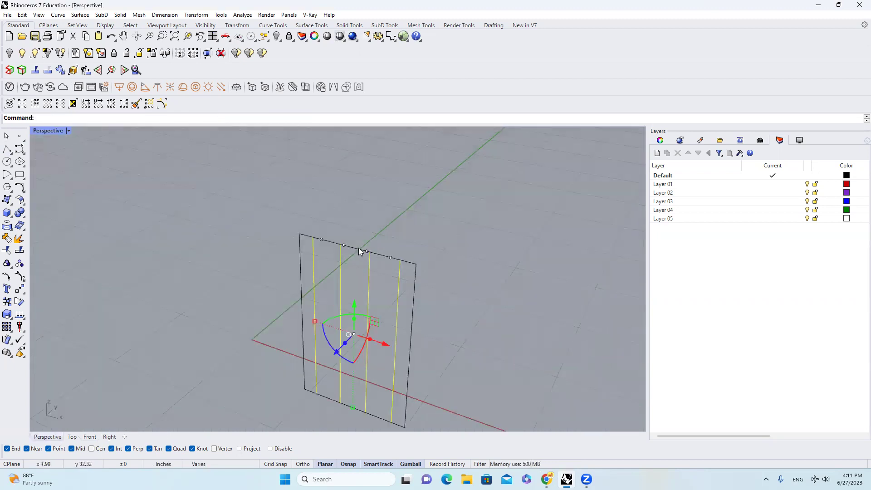
- Explode the outline rectangle into separate edge curves
left_click(370, 257)
left_click(411, 280)
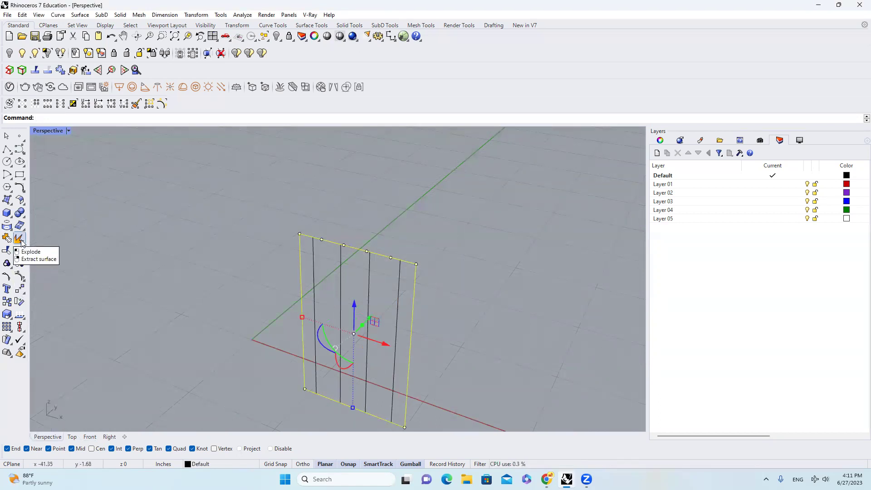
key("Escape")
left_click(333, 241)
left_click(360, 264)
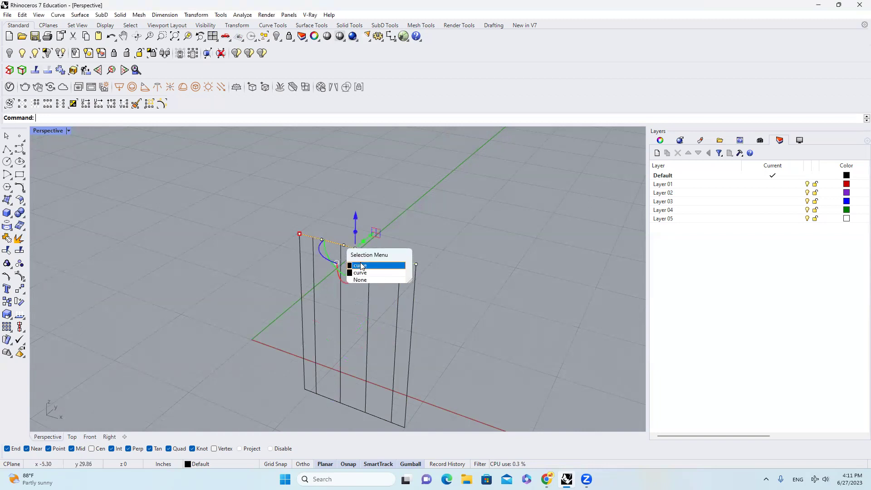
key("Delete")
key("ctrl+z")
key("Escape")
- Delete the division points and the short helper line along the outline's upper edge
scroll(315, 226, "up", 2)
left_click_drag(315, 226, 420, 295)
key("Delete")
- Change the degree of the four outline curves to 2 with ChangeDegree
left_click(401, 263)
scroll(410, 270, "down", 3)
scroll(410, 270, "up", 3)
left_click(312, 264, "shift")
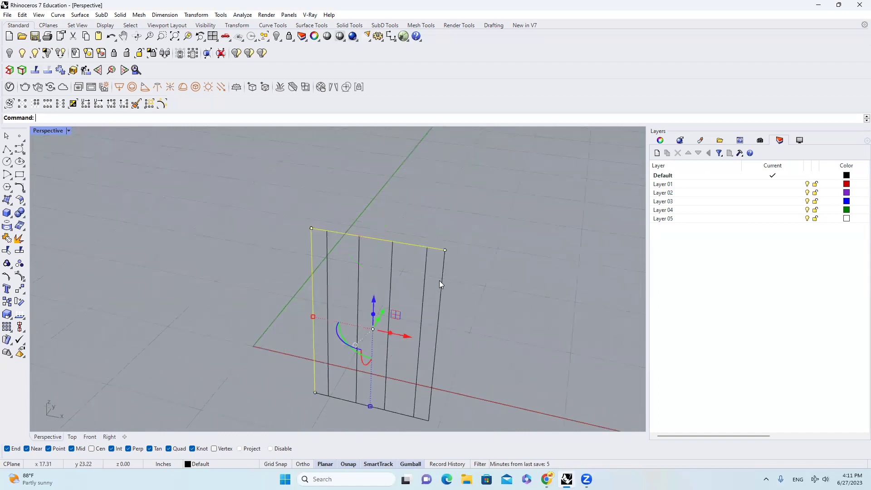
left_click(440, 280, "shift")
left_click(397, 415, "shift")
type("hangeDegree")
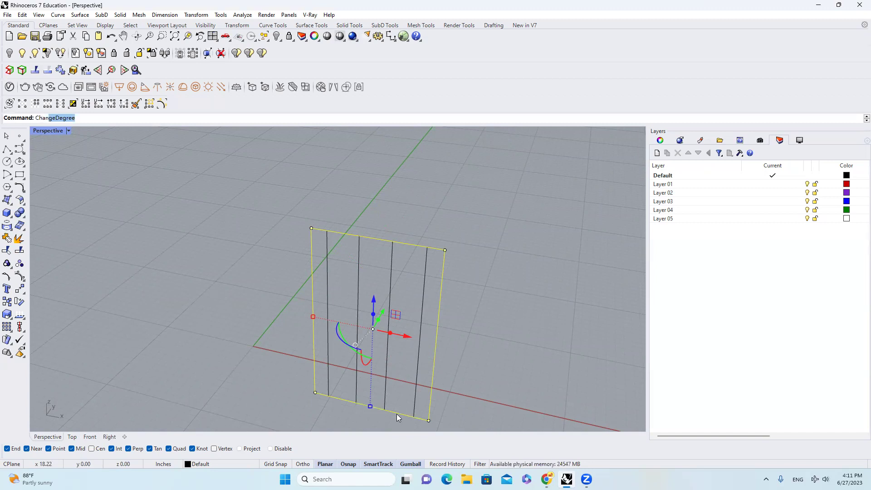
key("Return")
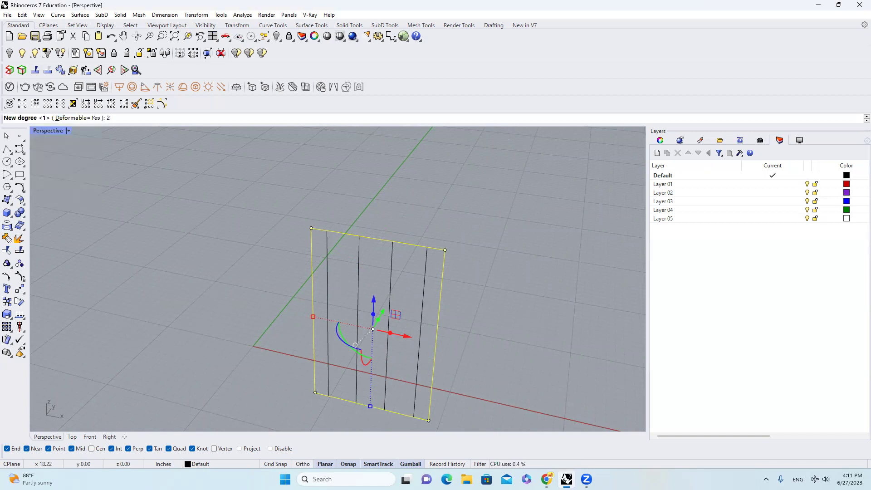
key("Return")
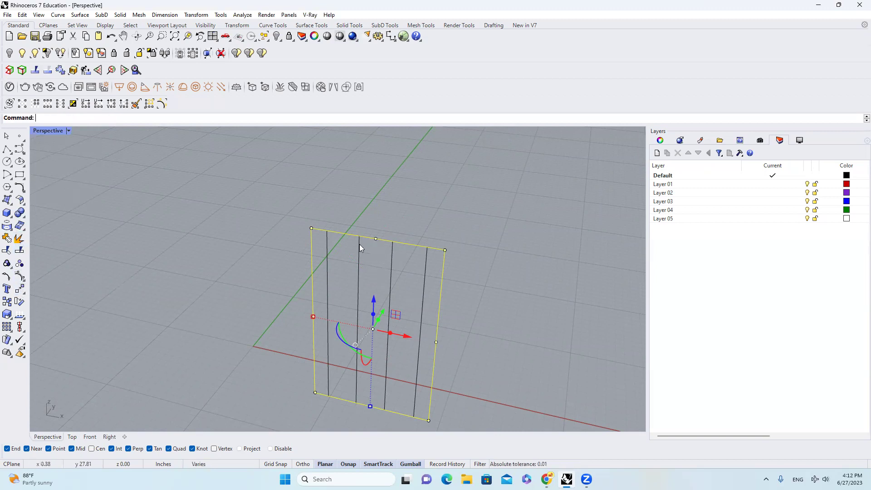
- Raise the four outline curves to degree 3 with ChangeDegree
type("ChangeDegree")
key("Return")
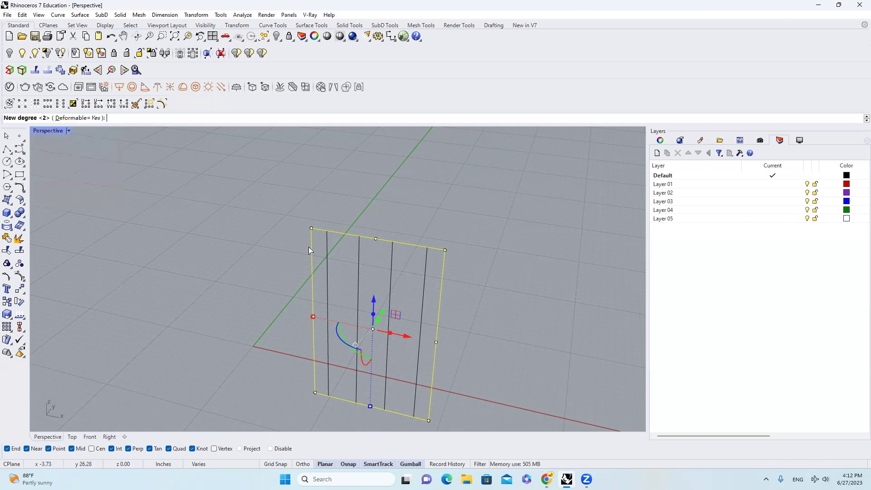
type("3")
key("Return")
left_click(294, 270)
left_click_drag(294, 270, 325, 341, "ctrl+shift")
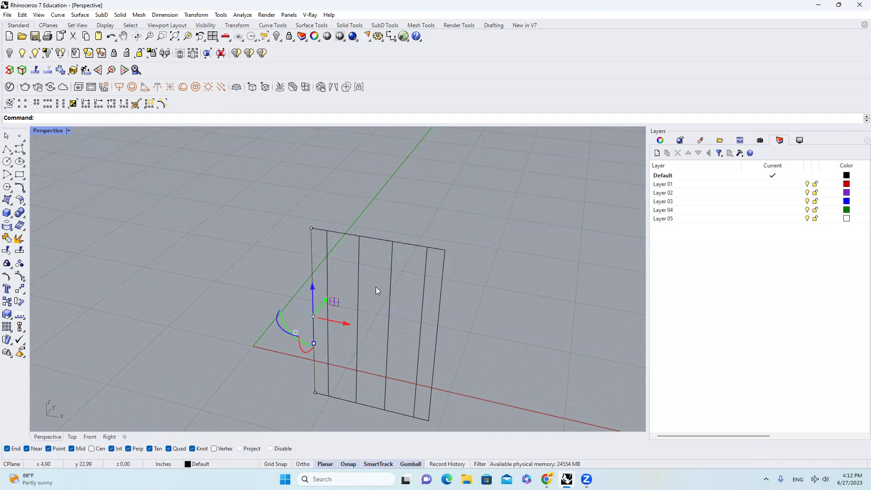
left_click(437, 314)
left_click(437, 313, "ctrl+shift")
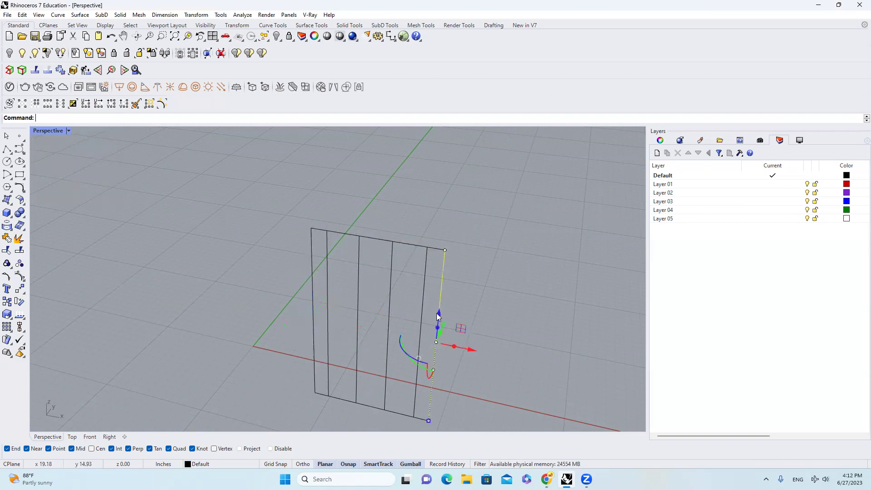
left_click(314, 281, "ctrl+shift")
left_click(345, 235, "ctrl+shift")
left_click(339, 397, "ctrl+shift")
left_click_drag(282, 276, 337, 355, "ctrl+shift")
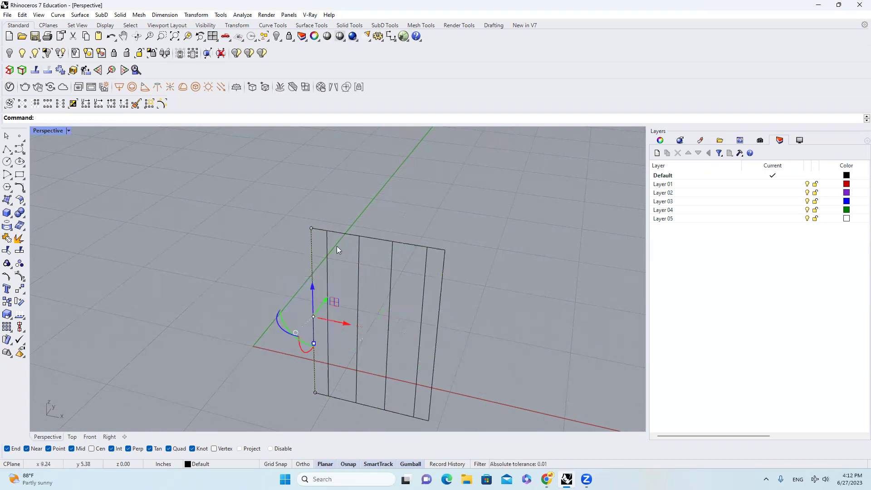
- Select the middle control points of all four outline curves and pull them forward, perpendicular to the panel, to bow the outline
left_click(348, 234, "ctrl+shift")
left_click(443, 279, "ctrl+shift")
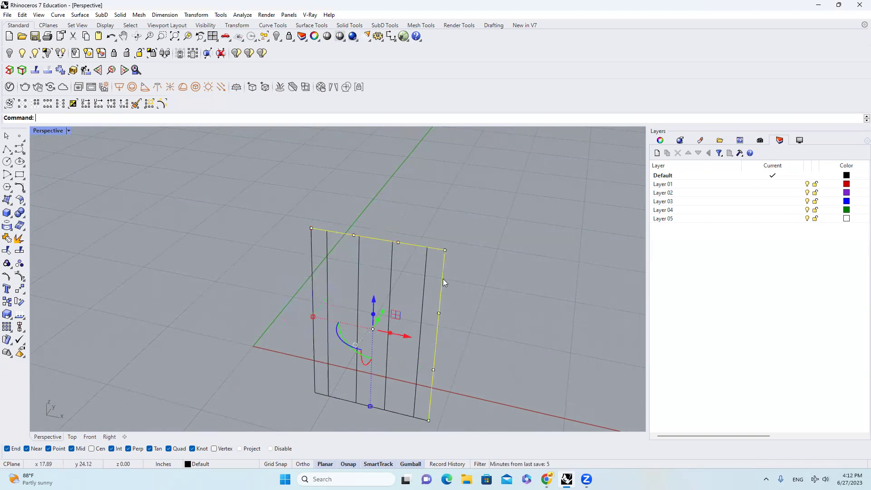
left_click(395, 412, "ctrl+shift")
left_click(313, 304, "ctrl+shift")
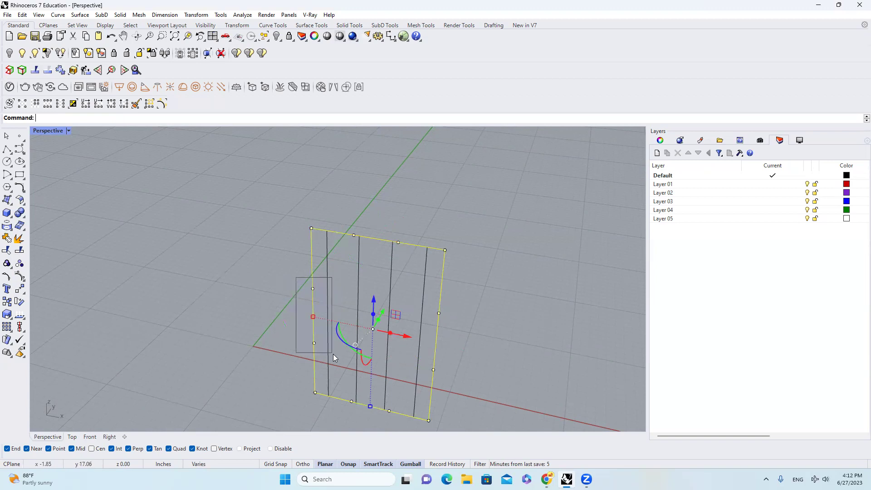
scroll(345, 213, "up", 2)
left_click_drag(345, 215, 473, 382, "shift")
scroll(441, 297, "down", 2)
right_click_drag(387, 431, 414, 296)
left_click_drag(414, 296, 402, 301)
right_click_drag(419, 289, 398, 251)
key("Escape")
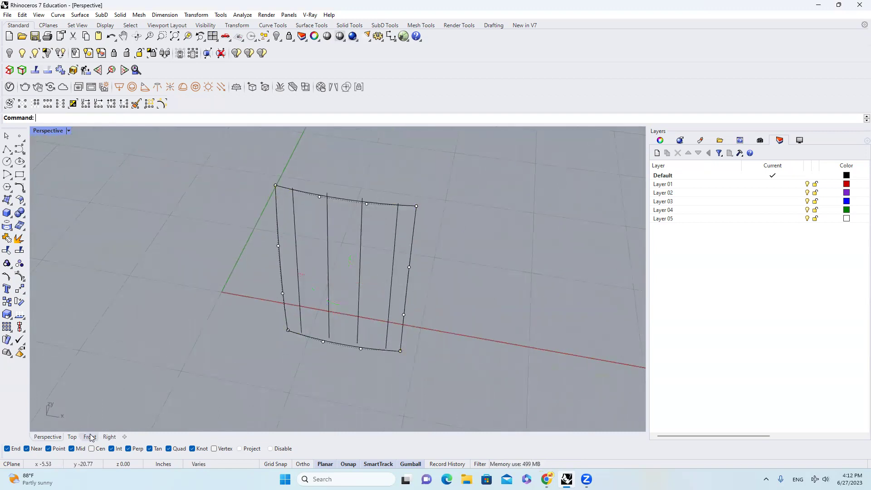
- Create an EdgeSrf surface from the four bowed outline curves
left_click(90, 437)
left_click(50, 438)
left_click(340, 184)
left_click(274, 203, "shift")
left_click(411, 238, "shift")
left_click(360, 349, "shift")
type("EdgeSrf")
key("Return")
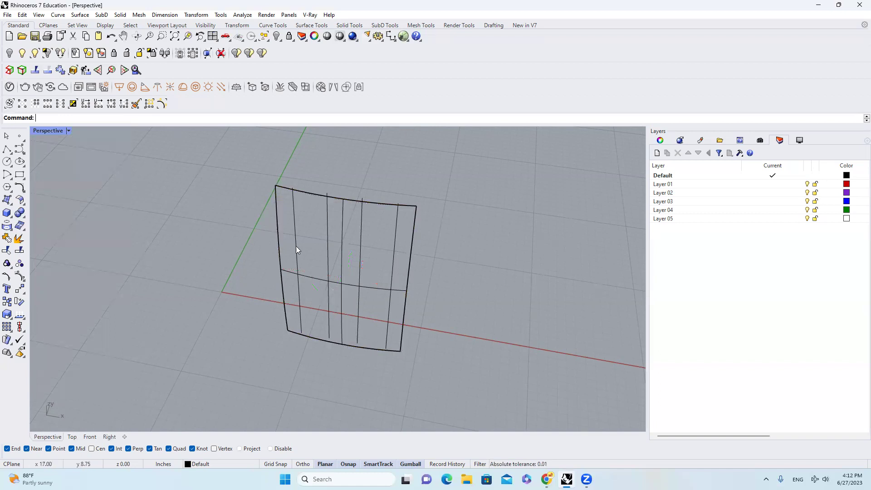
- Set the Perspective view to Shaded display and flip the new surface's normal direction
left_click(68, 130)
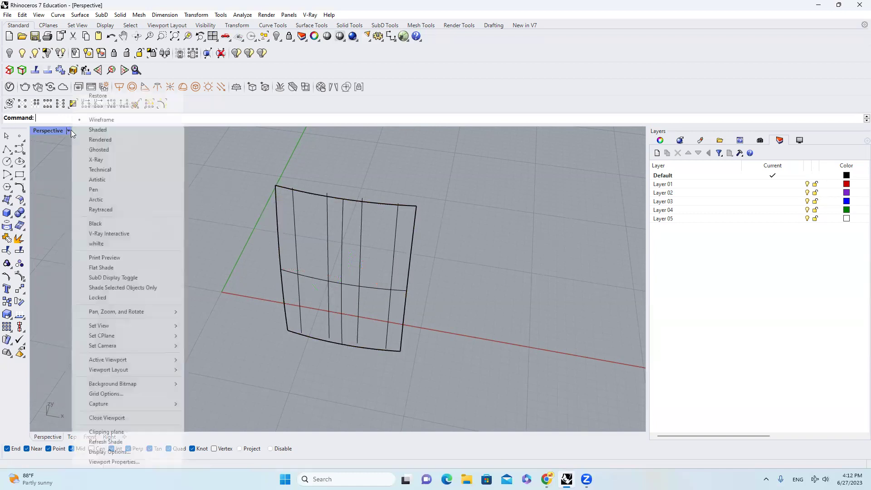
left_click(101, 130)
mouse_move(319, 224)
right_mouse_down()
mouse_move(332, 213)
mouse_move(356, 241)
right_mouse_up()
left_click(332, 213)
left_click(20, 315)
left_click(355, 241)
right_click(365, 243)
key("Escape")
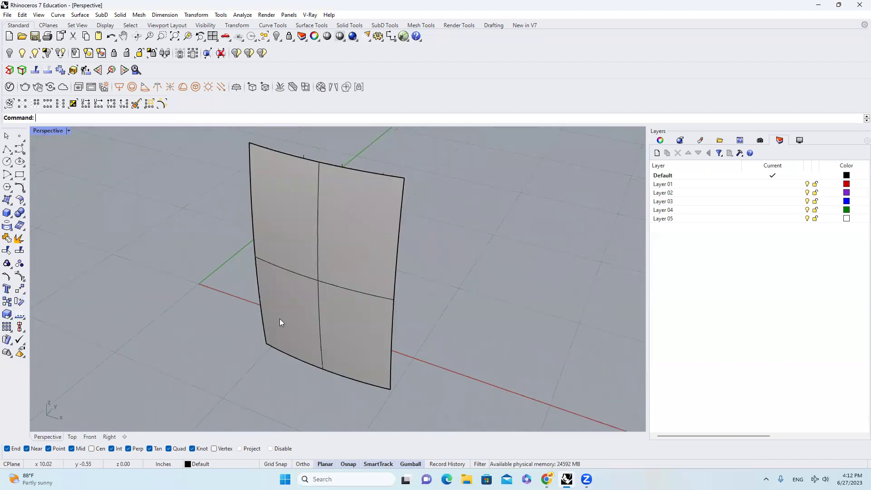
- Return the Perspective view to Wireframe display
scroll(279, 318, "down", 4)
right_click_drag(278, 318, 349, 274)
scroll(350, 274, "up", 3)
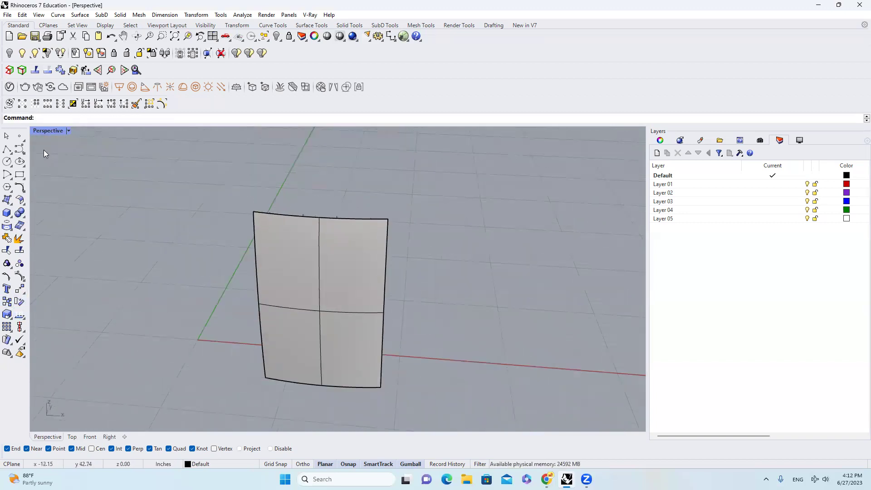
left_click(68, 130)
left_click(110, 124)
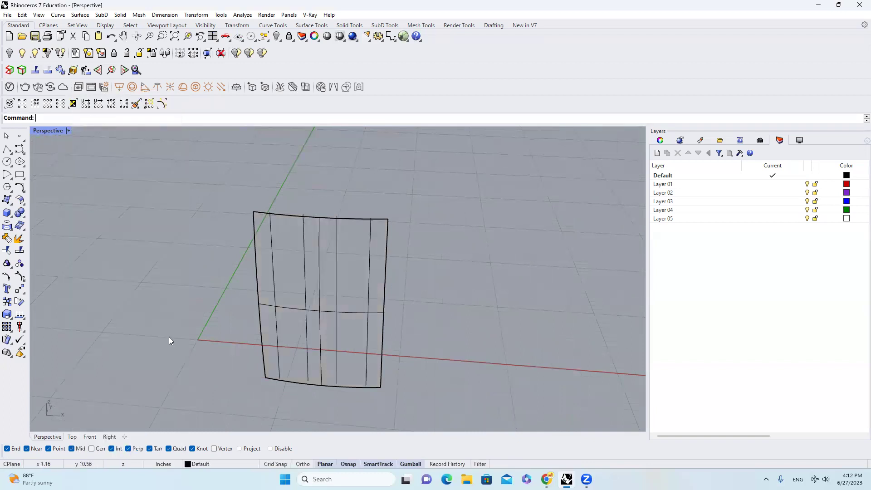
- Split the bowed surface along V-direction isocurves at the first two vertical rib guide lines, working in the Front view
left_click(90, 437)
scroll(291, 310, "up", 2)
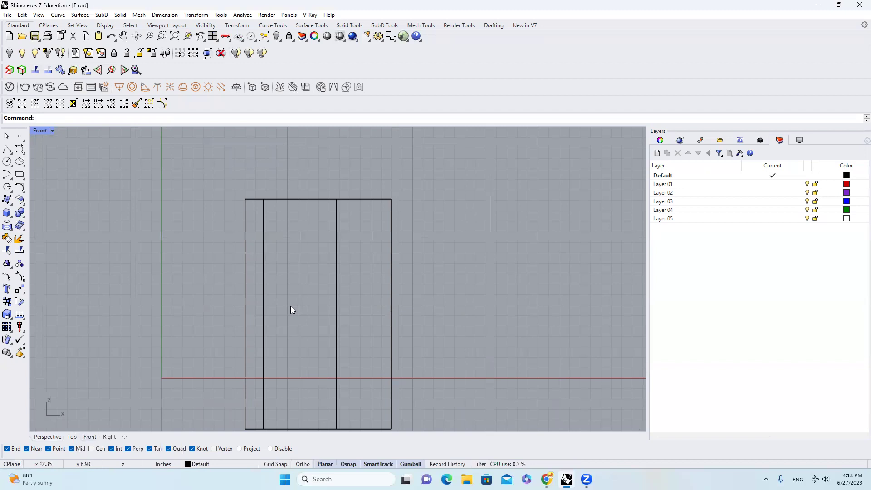
type("split")
key("Return")
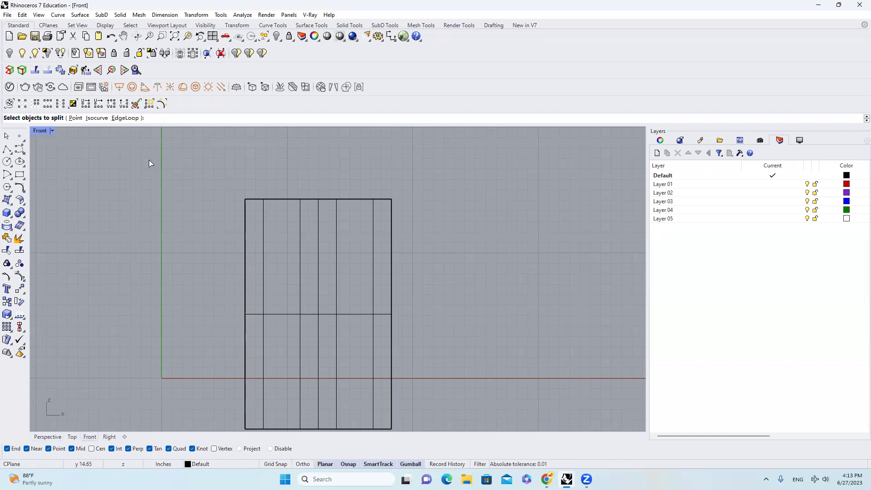
left_click(97, 118)
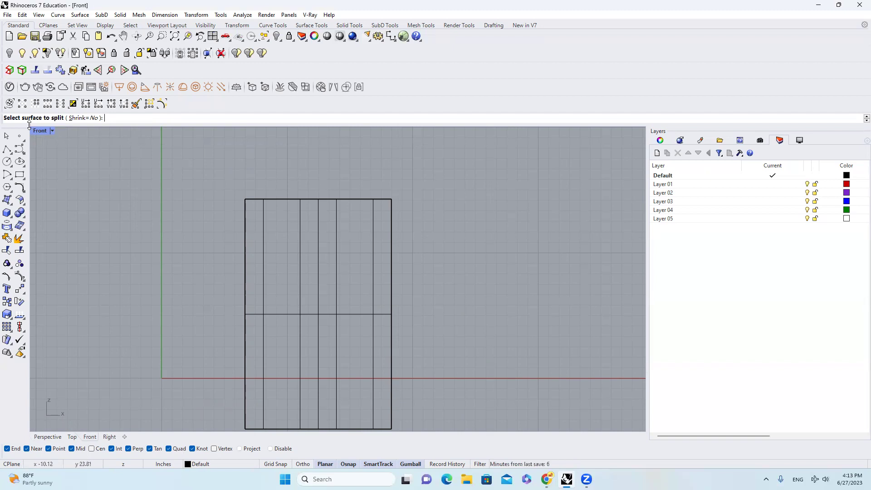
left_click(286, 316)
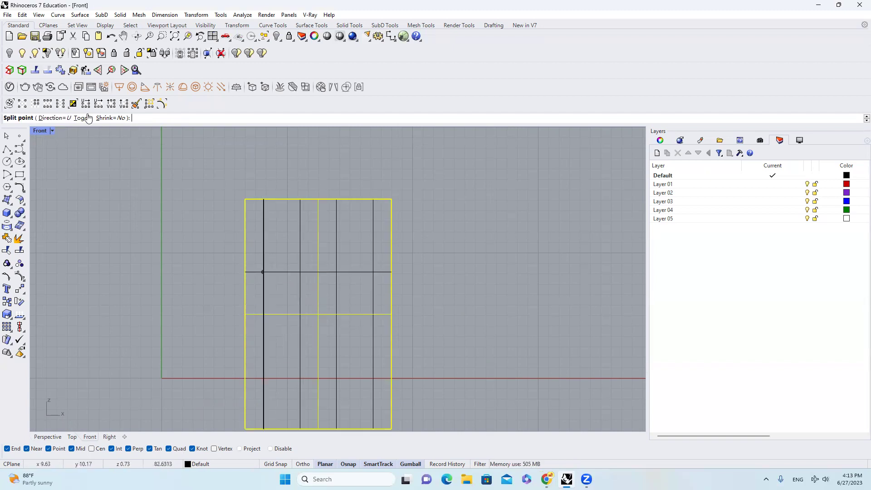
left_click(65, 118)
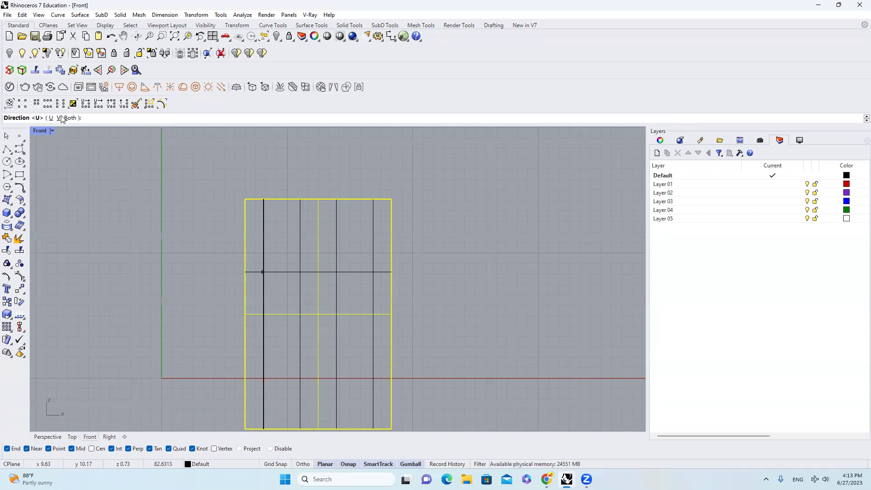
left_click(59, 118)
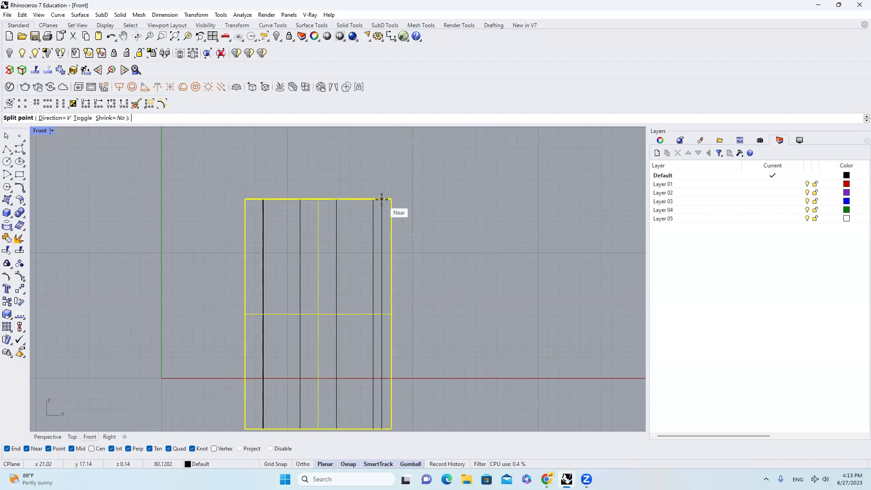
left_click(301, 200)
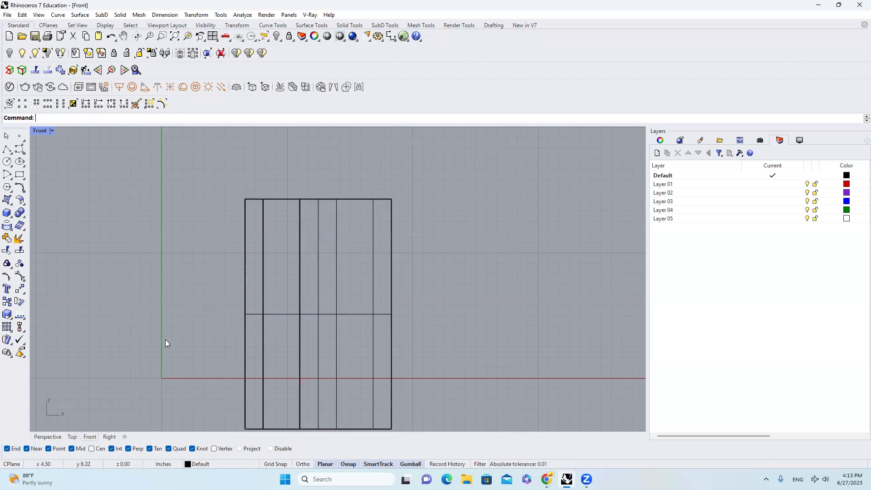
- Draw a line about 0.61 in long in the Front view from the first rib guide's upper end along the panel's top edge
left_click(60, 438)
right_click_drag(334, 227, 343, 258)
scroll(340, 258, "up", 7)
right_click_drag(277, 269, 214, 274)
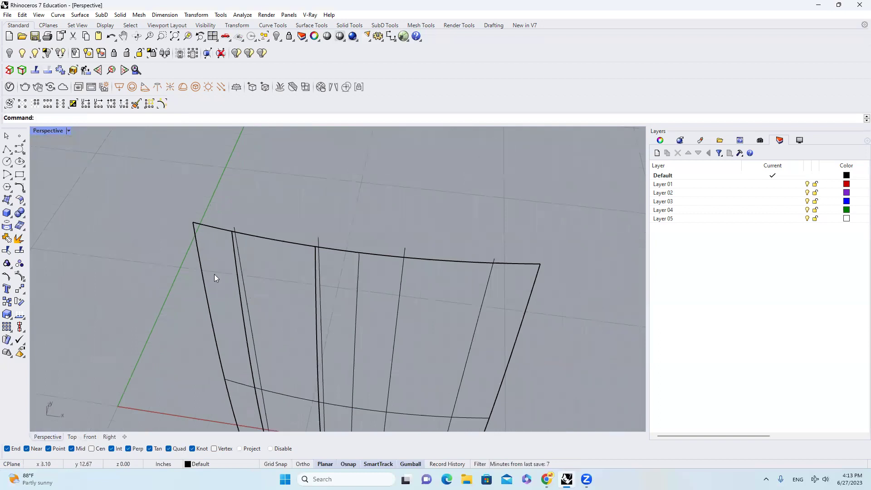
left_click(89, 437)
scroll(268, 198, "up", 3)
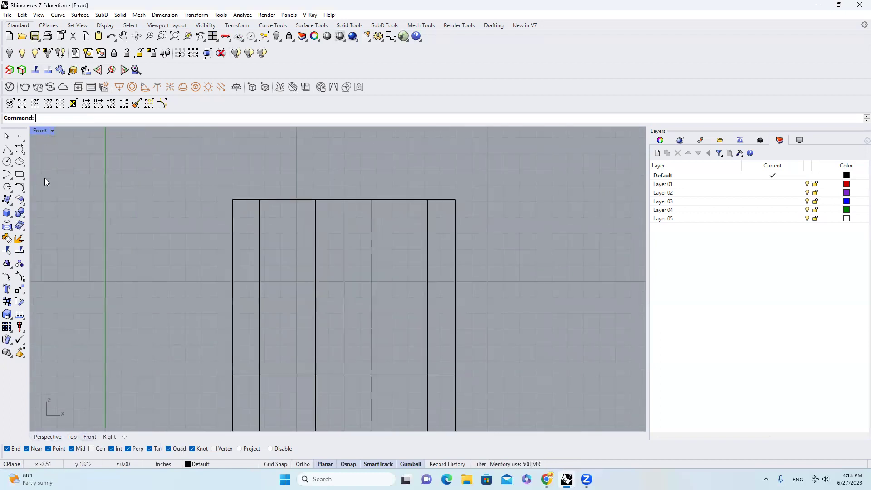
left_click(9, 150)
left_click(261, 198)
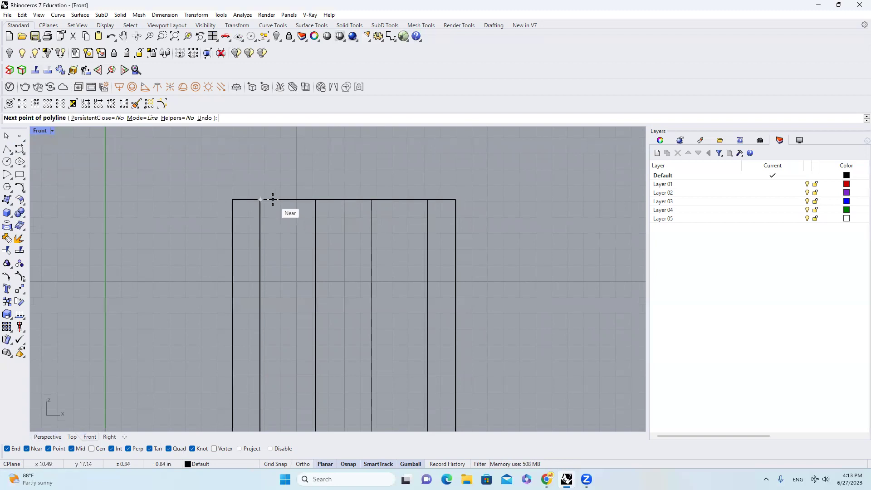
scroll(271, 199, "up", 3)
scroll(269, 198, "up", 2)
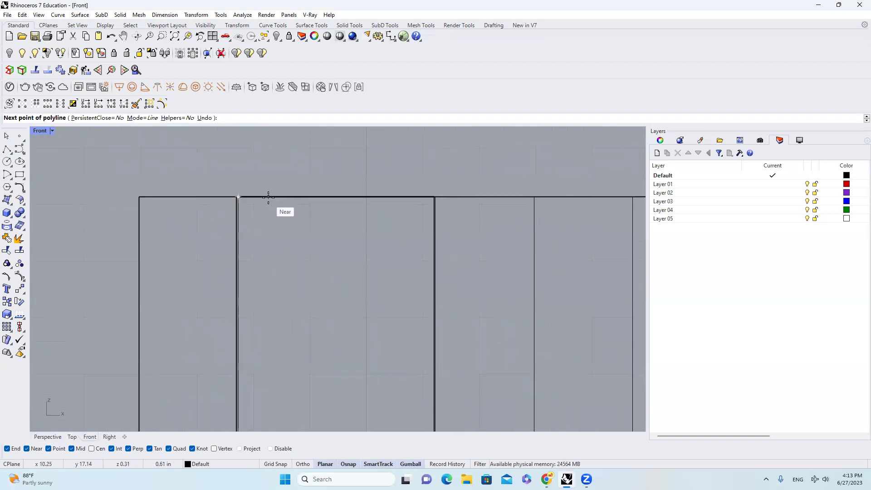
left_click(268, 197)
key("Return")
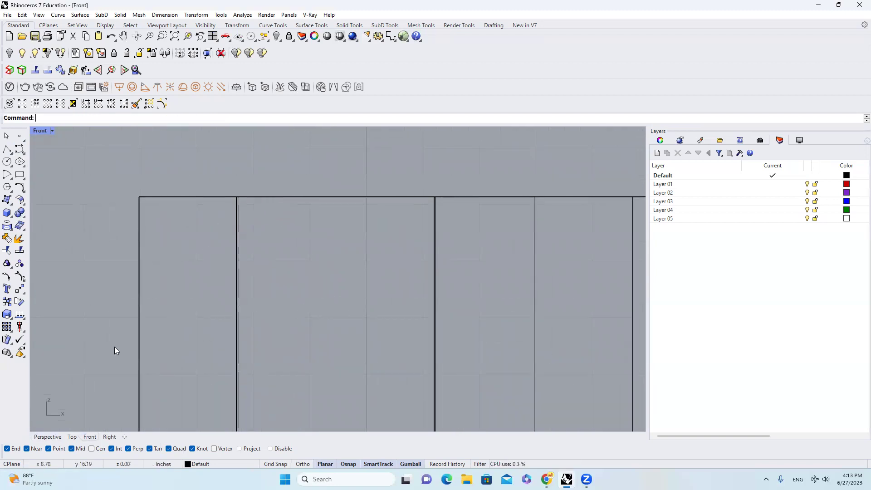
- Draw a circle in the Perspective view centred on the first split's upper end, with its radius reaching the short line's far end
left_click(47, 437)
scroll(233, 230, "up", 5)
left_click(246, 237)
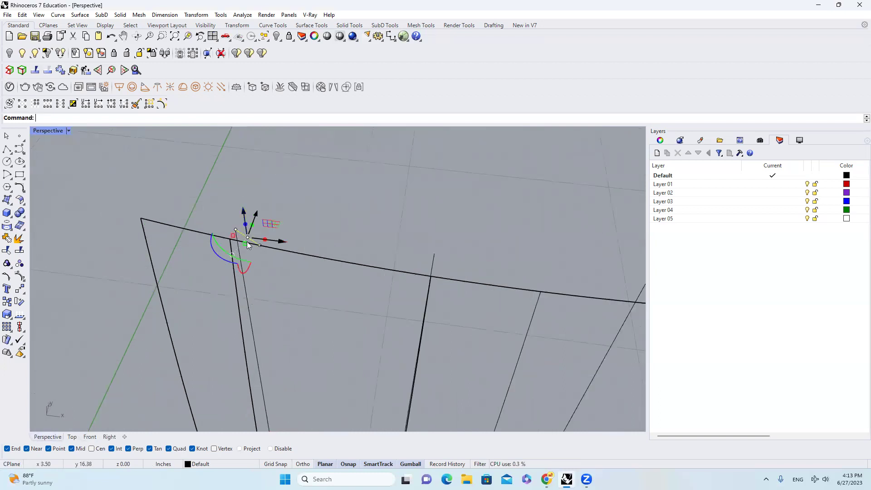
mouse_move(286, 233)
right_mouse_down()
mouse_move(298, 231)
mouse_move(278, 239)
right_mouse_up()
key("Escape")
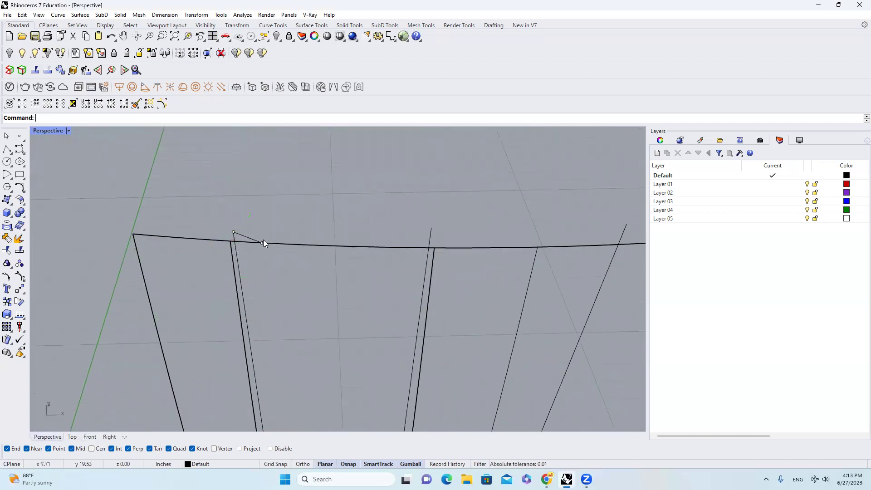
type("circle")
key("Return")
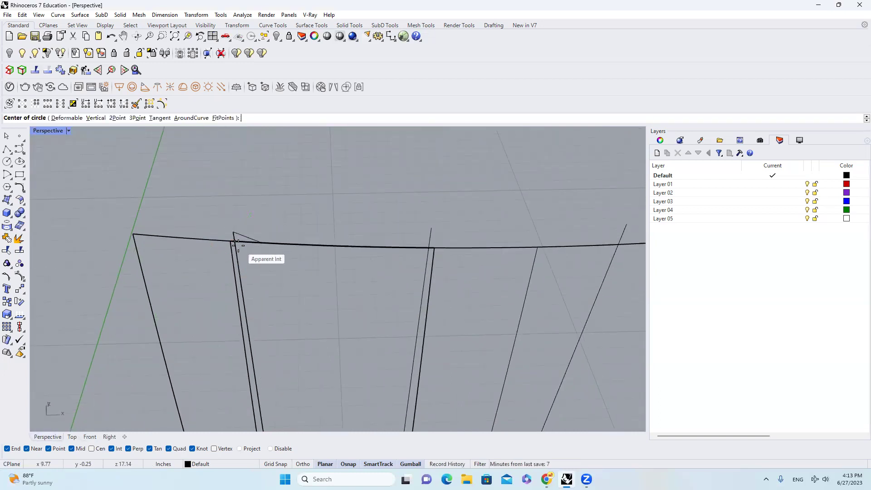
left_click(231, 241)
left_click(261, 241)
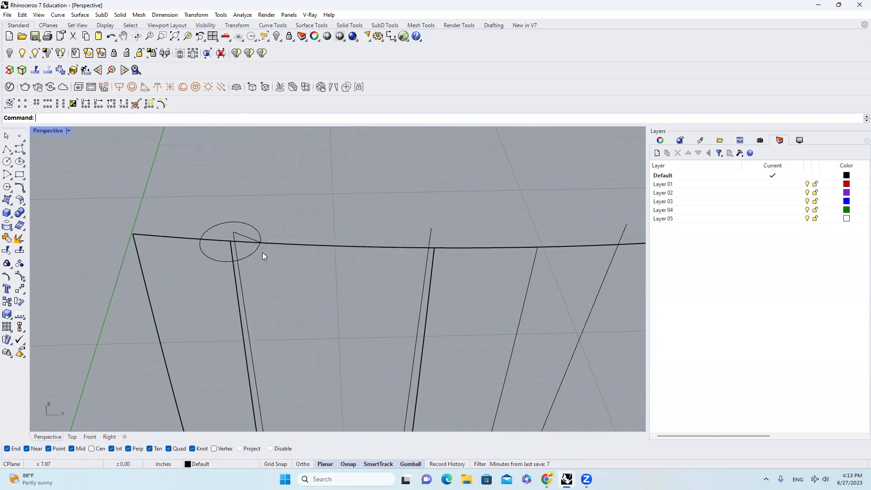
- Split the outermost surface strip along a V isocurve where the circle crosses its top edge
left_click(90, 437)
right_click_drag(288, 224, 208, 281)
left_click(214, 286)
left_click(236, 312)
right_click_drag(236, 312, 280, 240)
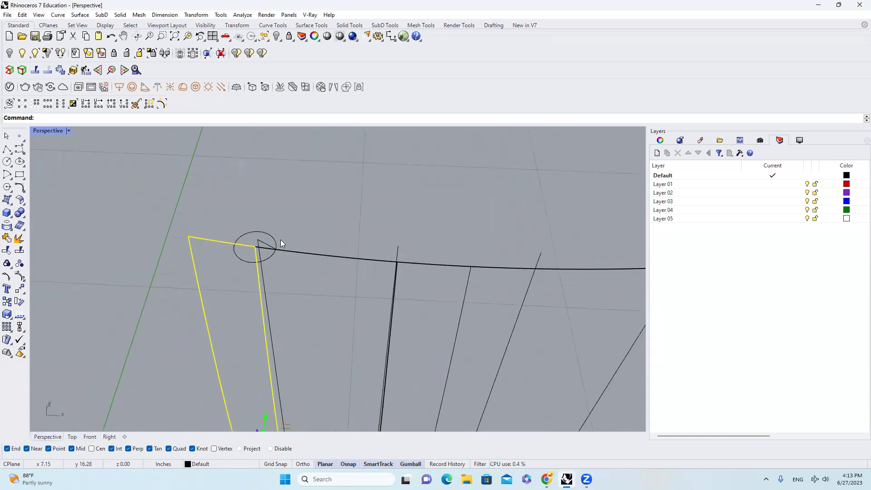
key("Return")
left_click(86, 118)
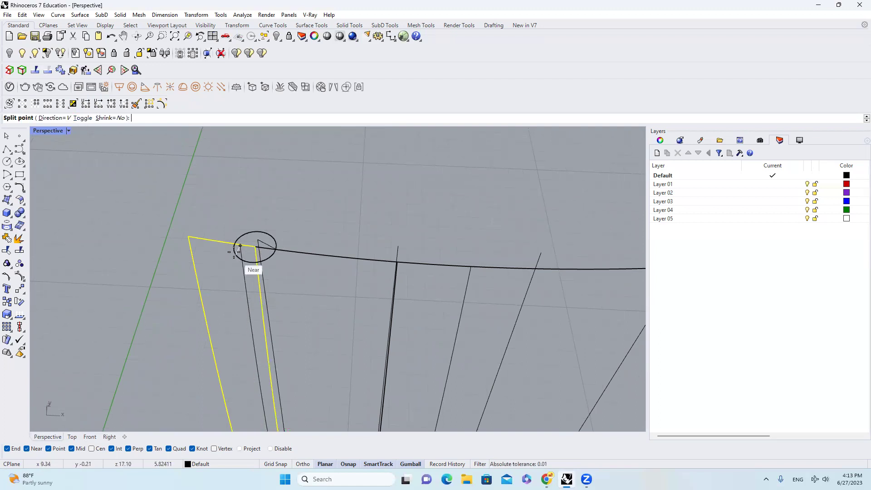
scroll(245, 244, "up", 2)
scroll(243, 249, "up", 4)
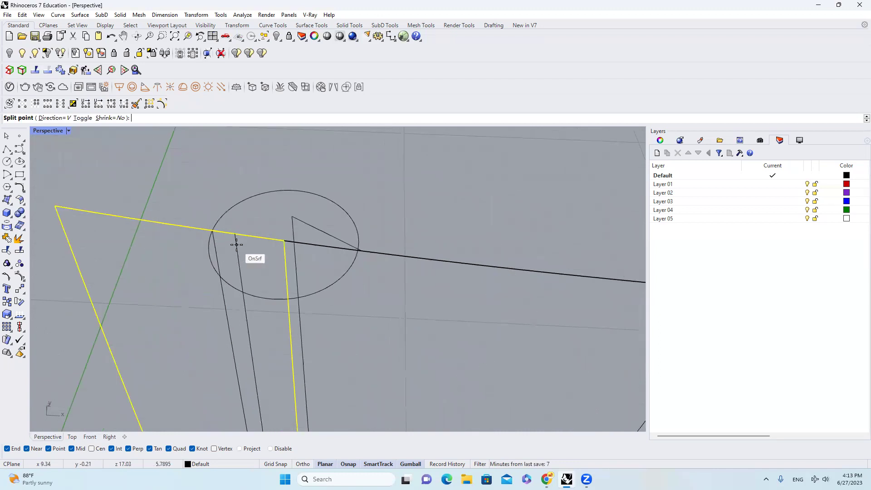
scroll(220, 233, "up", 7)
key("Return")
scroll(209, 180, "down", 8)
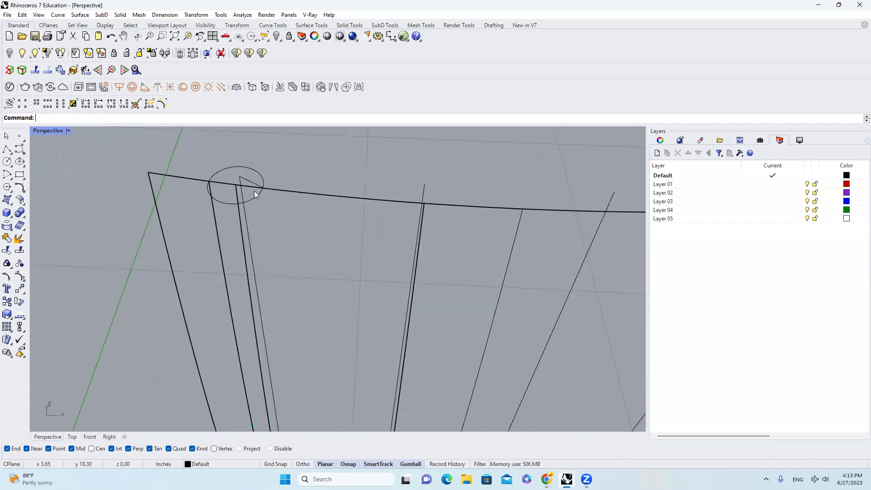
- Split the surface between the two rib guides along a V isocurve where its top edge intersects the first circle
left_click(272, 187)
scroll(250, 193, "up", 3)
key("Return")
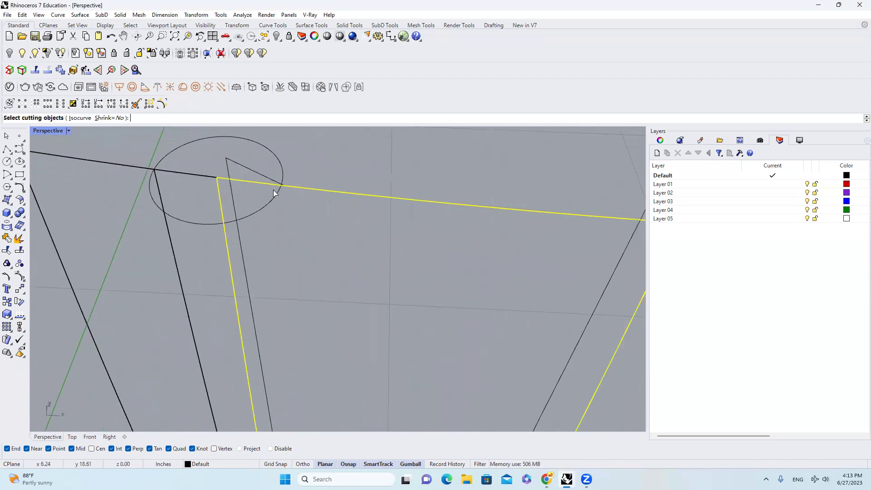
left_click(79, 118)
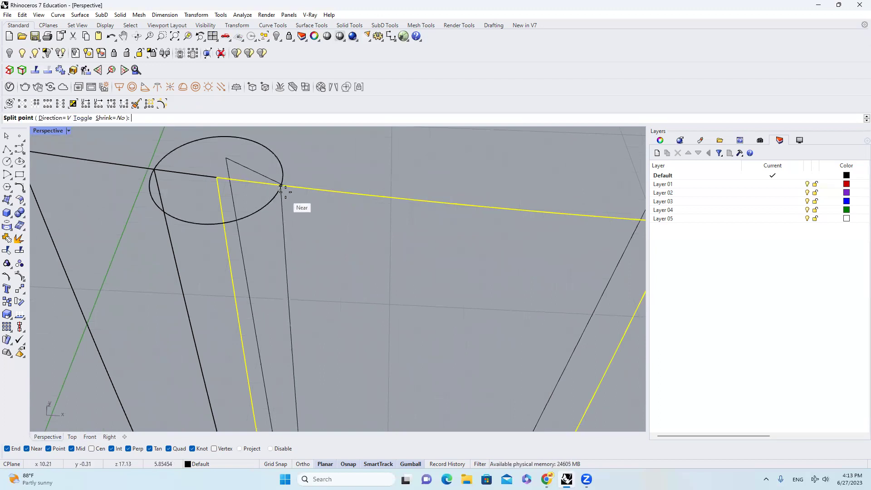
scroll(286, 187, "up", 4)
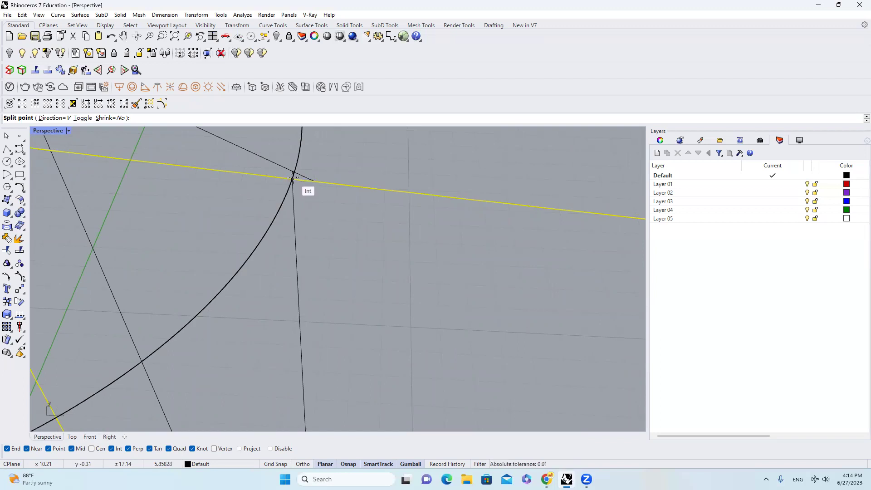
left_click(292, 179)
key("Return")
- Copy the circle from the first split's upper end to the second split's upper end
scroll(303, 195, "down", 5)
left_click(291, 189)
left_click(18, 301)
left_click(282, 181)
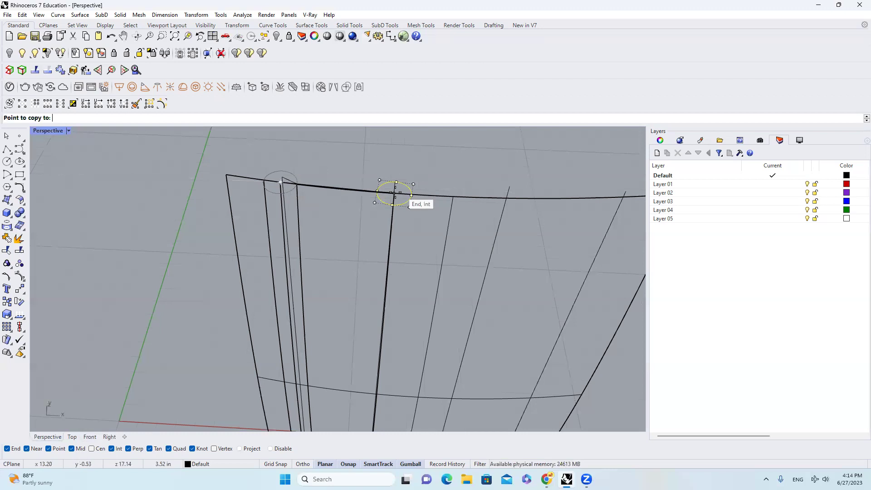
left_click(394, 193)
key("Return")
- Split the surface between the two ribs along a V isocurve where the copied circle crosses its top edge
scroll(422, 202, "up", 3)
type("Split")
key("Return")
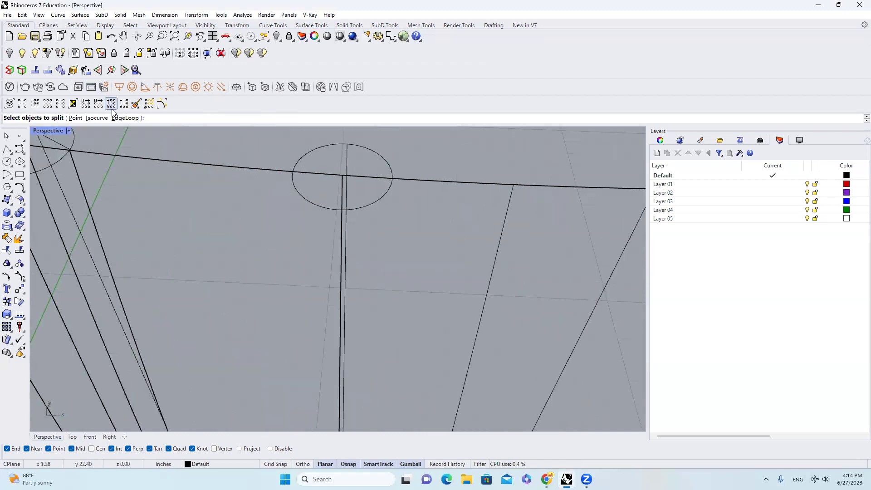
left_click(98, 119)
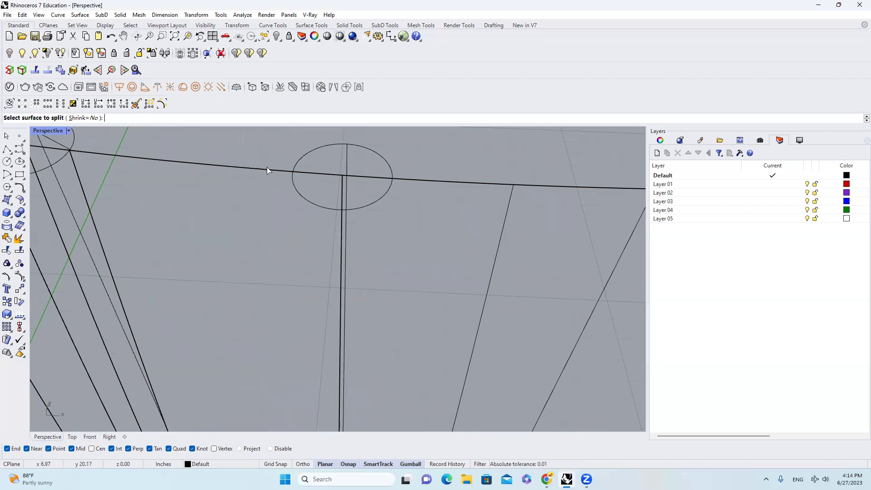
left_click(311, 175)
left_click(307, 182)
key("Return")
- Split the large remaining surface beyond the second rib guide along an isocurve at the copied circle's other crossing
left_click(372, 177)
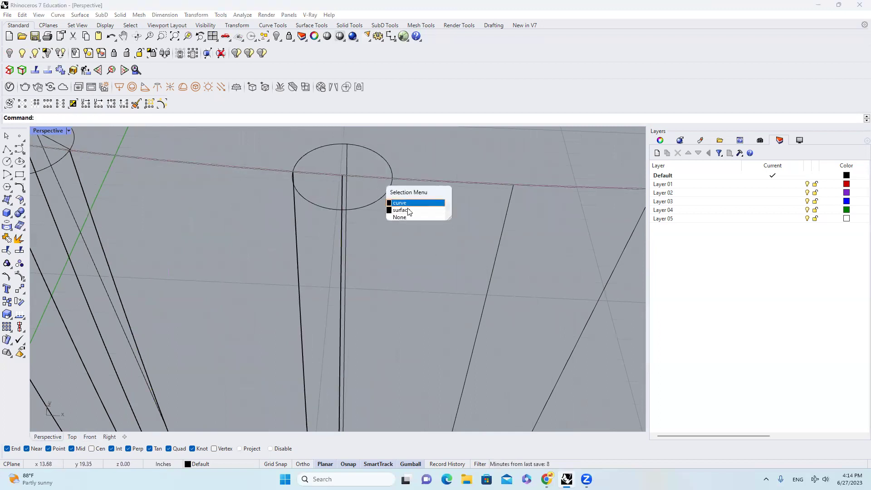
key("Return")
left_click(82, 118)
left_click(387, 194)
key("Return")
scroll(358, 182, "down", 5)
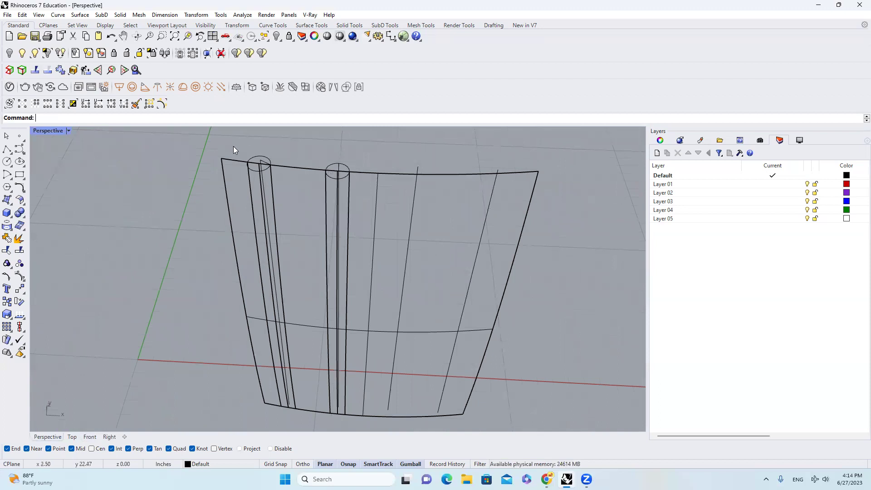
- Delete the two construction circles at the panel's top edge
left_click(378, 210)
key("Escape")
scroll(351, 188, "up", 3)
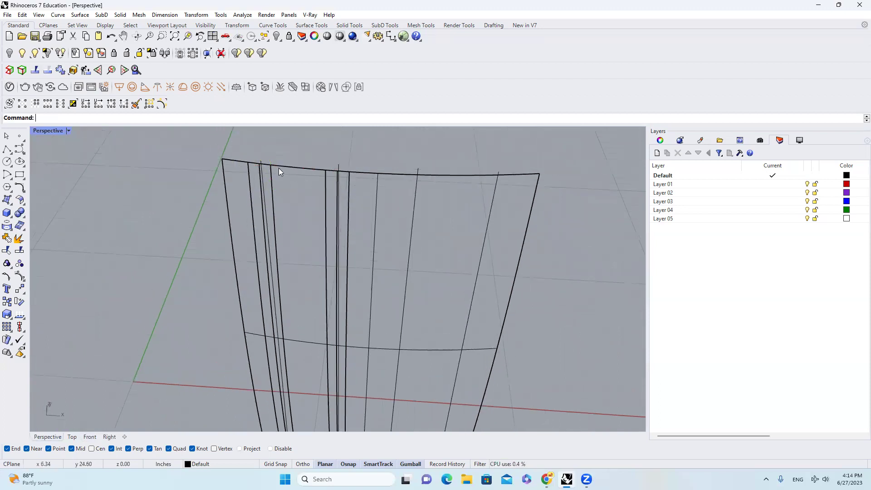
scroll(322, 172, "down", 2)
scroll(241, 206, "up", 2)
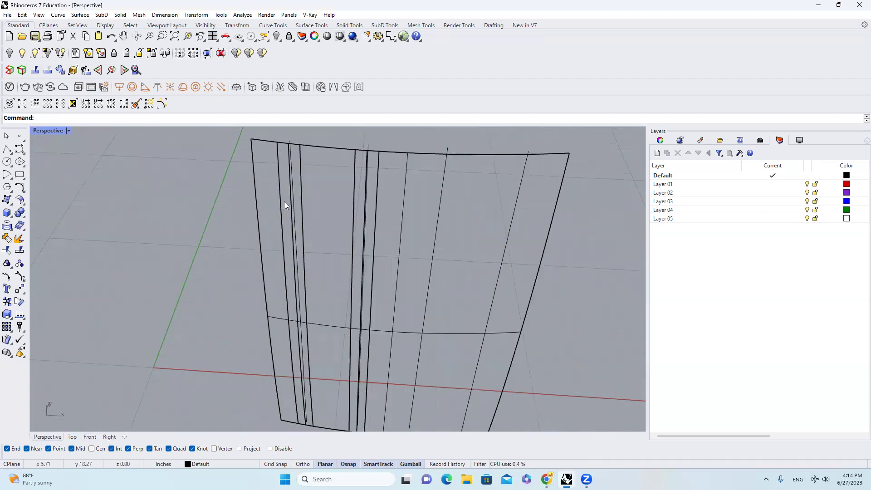
- Select the four narrow surface strips around the two rib guides and shrink them with ShrinkTrimmedSrf
left_click(289, 203)
left_click(318, 224)
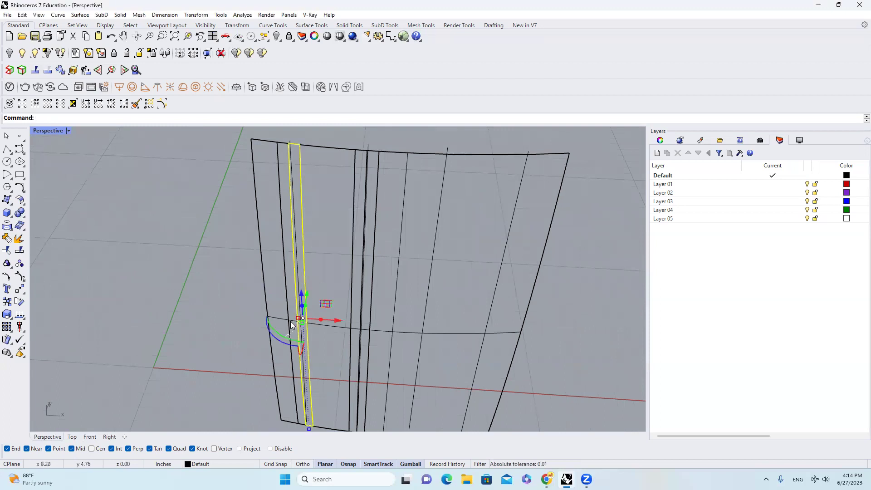
left_click(356, 328, "shift")
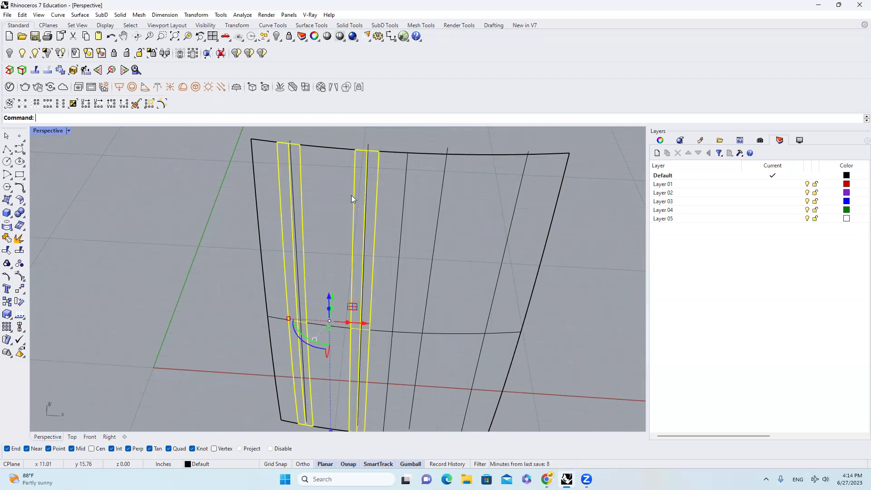
scroll(352, 195, "down", 2)
scroll(349, 169, "up", 2)
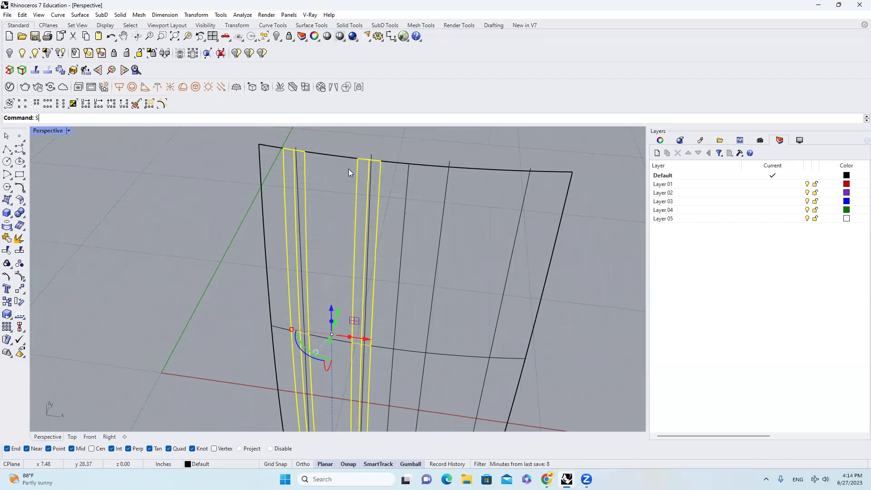
type("hrinkTrimmedSrf")
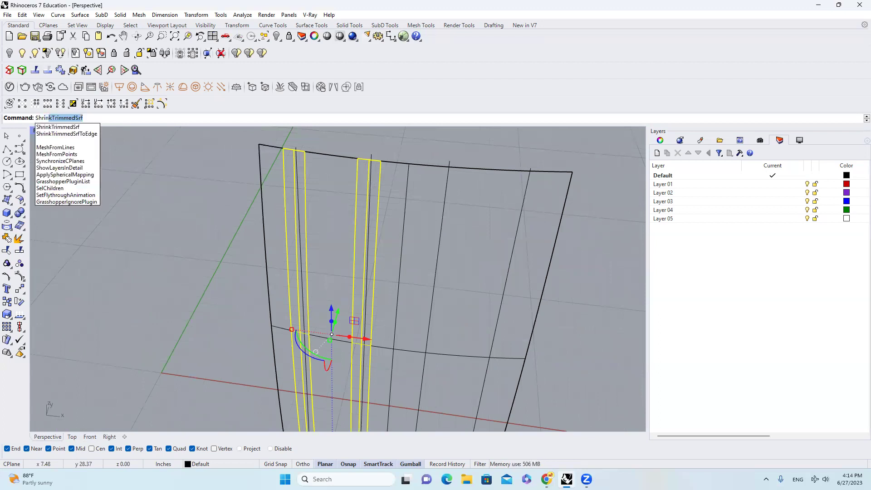
key("Return")
scroll(306, 190, "down", 3)
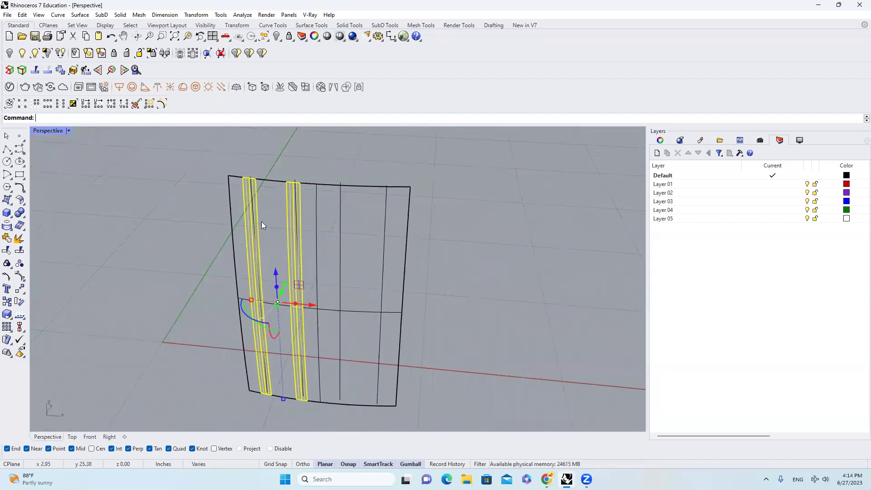
- Change the four selected strips to degree 3 in both U and V with the Deformable option set to Yes
type("CHAnge")
key("Return")
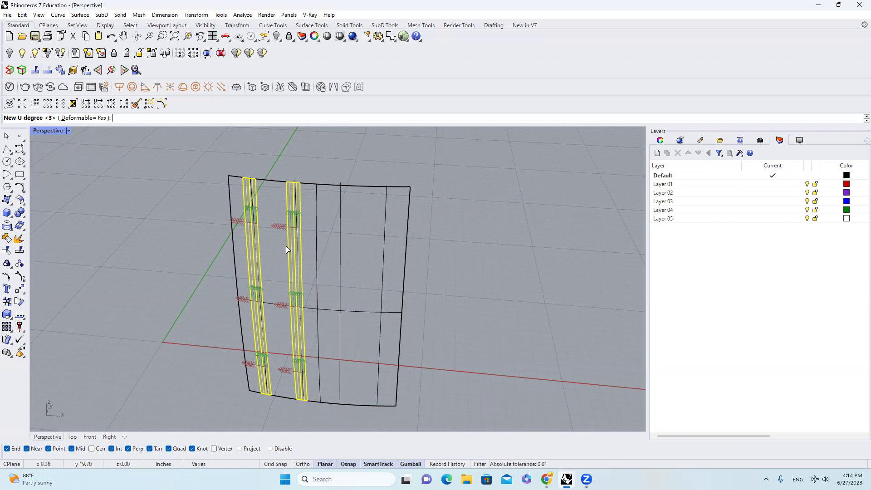
key("Return")
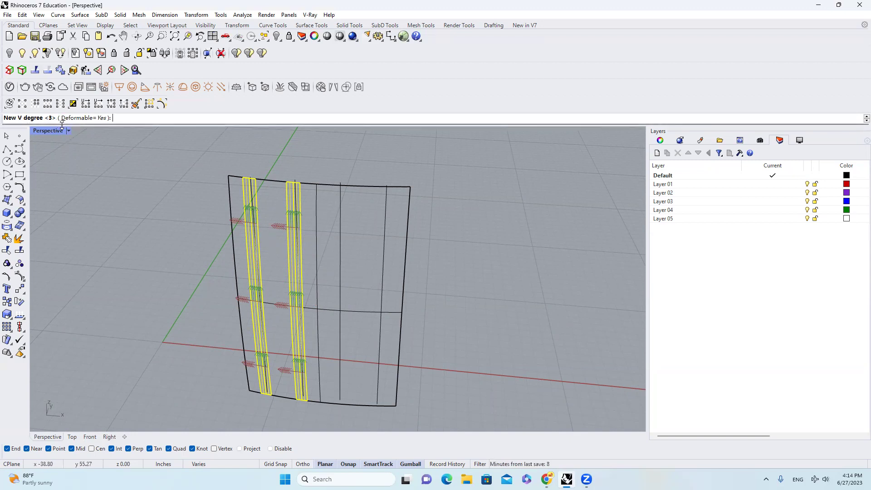
key("Return")
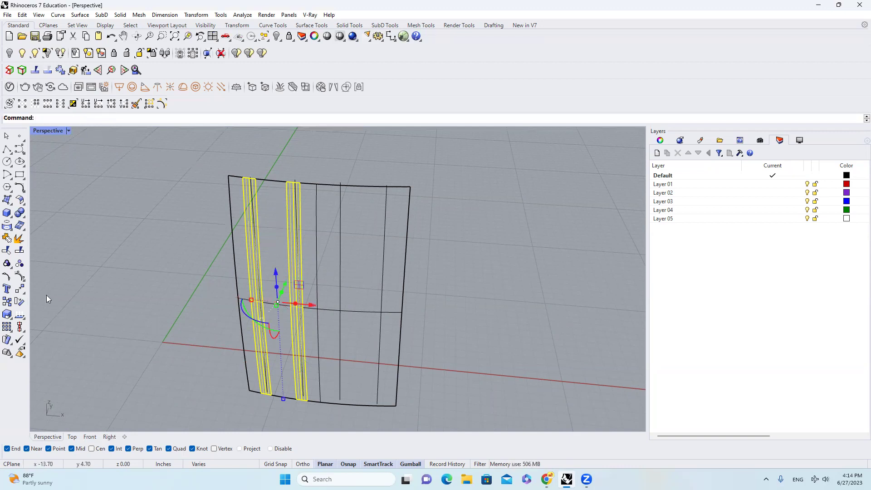
- Turn on the control points of the four rib strips
left_click(19, 276)
right_click_drag(245, 244, 275, 176)
right_click(276, 176)
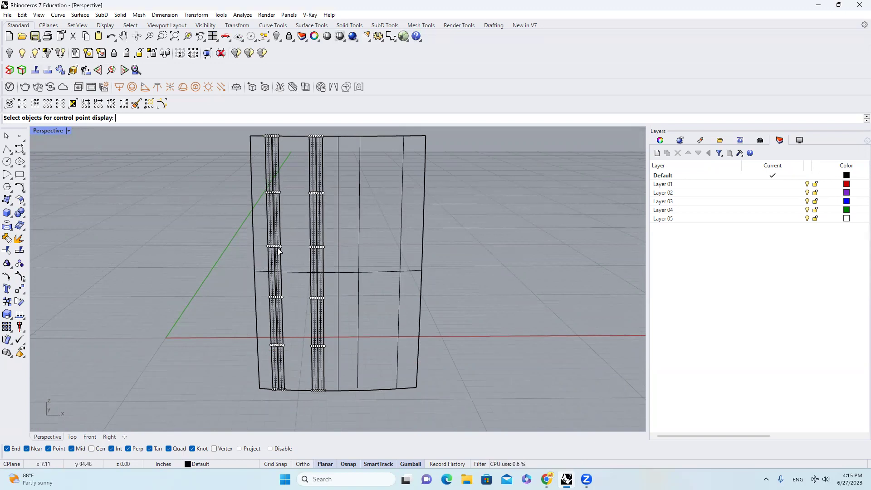
scroll(277, 245, "up", 5)
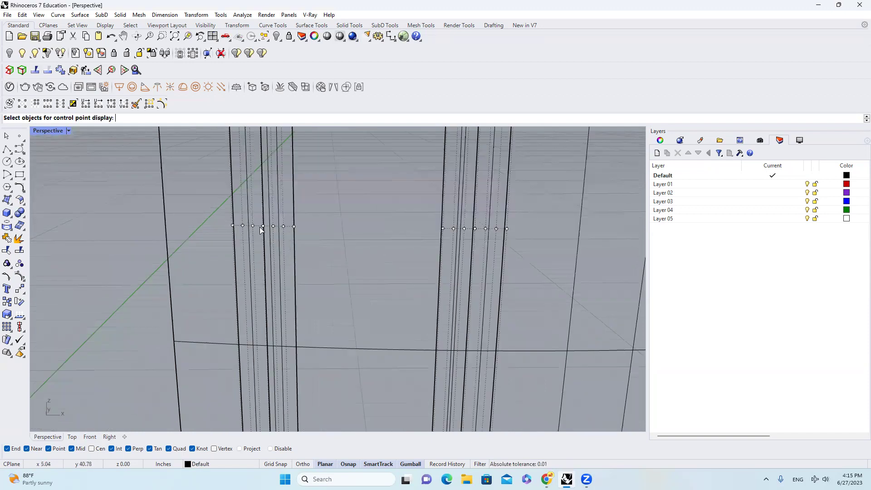
left_click(90, 436)
scroll(357, 269, "down", 4)
scroll(347, 296, "up", 6)
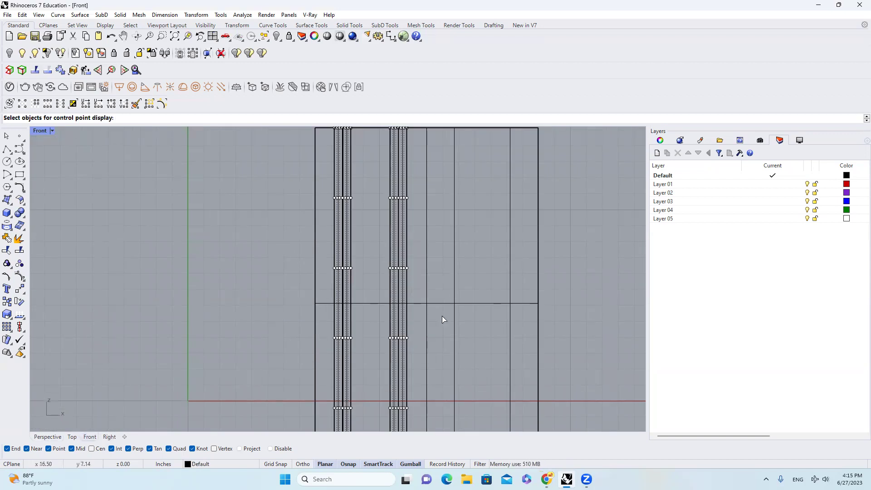
scroll(337, 279, "up", 5)
scroll(337, 279, "up", 3)
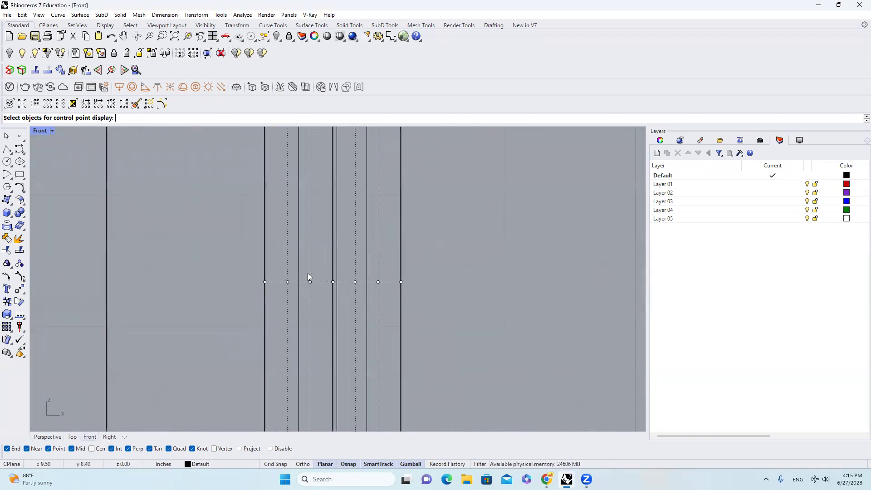
left_click_drag(353, 338, 365, 429)
scroll(358, 207, "down", 1)
scroll(330, 264, "up", 3)
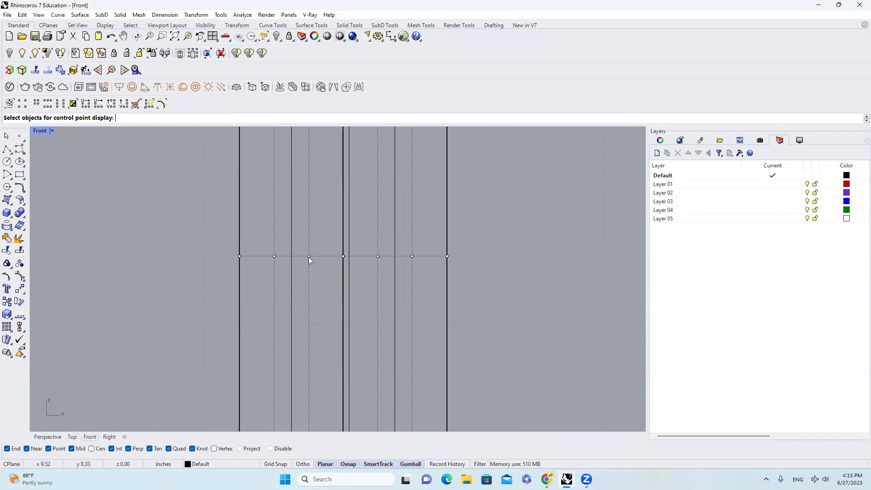
key("Return")
- In the front view, select the three middle control points of the first rib in both central rows
scroll(295, 229, "down", 5)
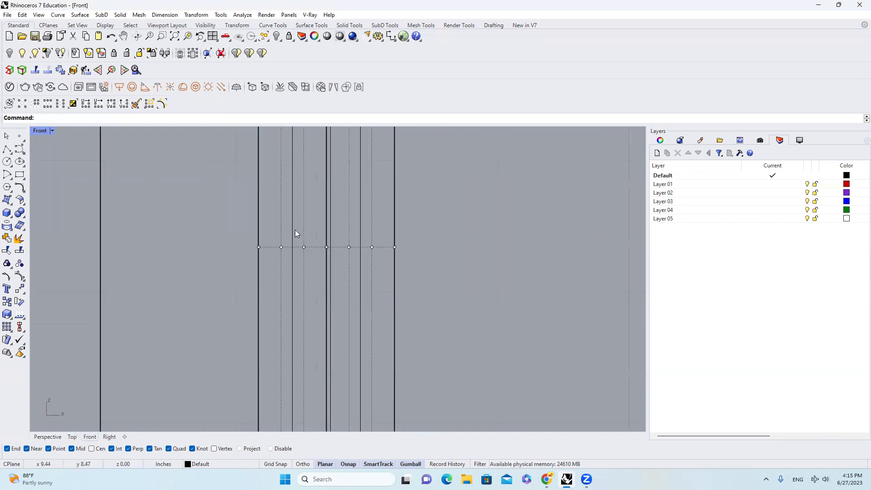
scroll(289, 234, "up", 3)
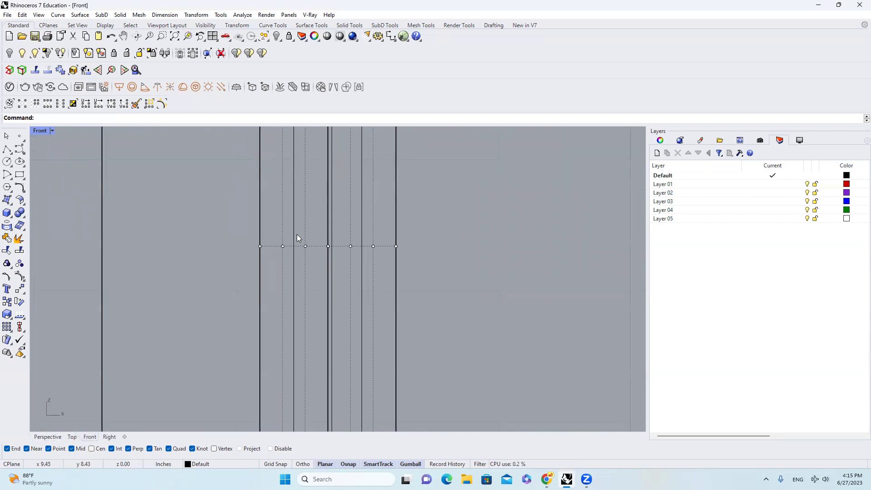
left_click_drag(302, 236, 368, 285)
scroll(328, 191, "down", 4)
scroll(327, 322, "up", 4)
left_click_drag(327, 322, 410, 363)
left_click(59, 437)
right_click_drag(89, 422, 211, 349)
left_click(90, 437)
scroll(249, 253, "down", 15)
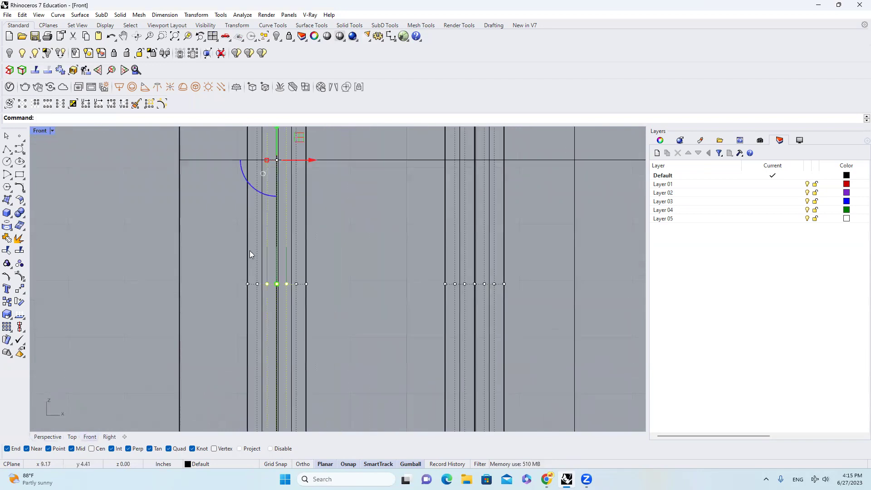
- Add the three middle control points of the second rib in both central rows to the selection
right_click_drag(347, 194, 329, 249)
scroll(334, 208, "up", 10)
scroll(335, 211, "up", 4)
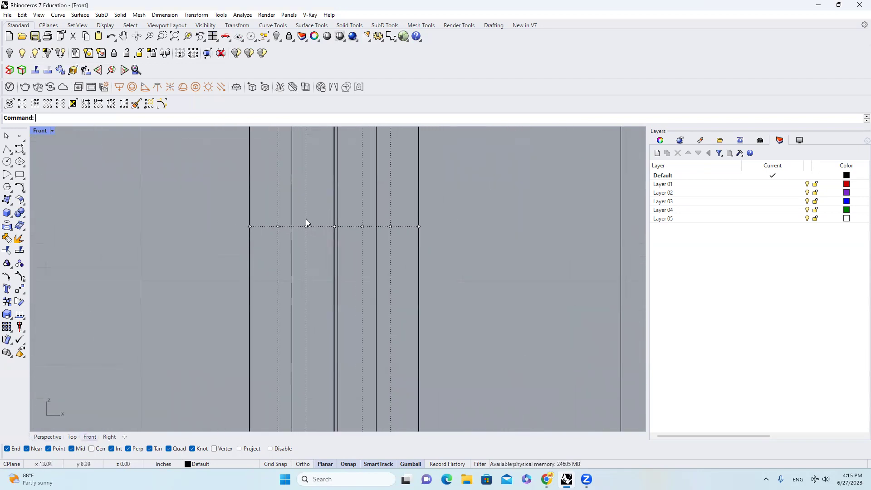
left_click_drag(301, 217, 369, 251)
scroll(337, 273, "down", 5)
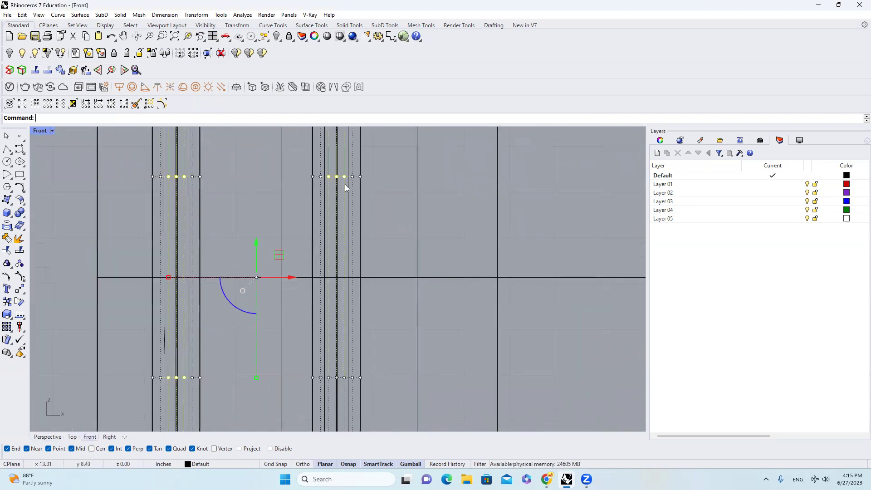
scroll(336, 290, "up", 8)
left_click_drag(396, 247, 395, 248)
scroll(336, 272, "down", 10)
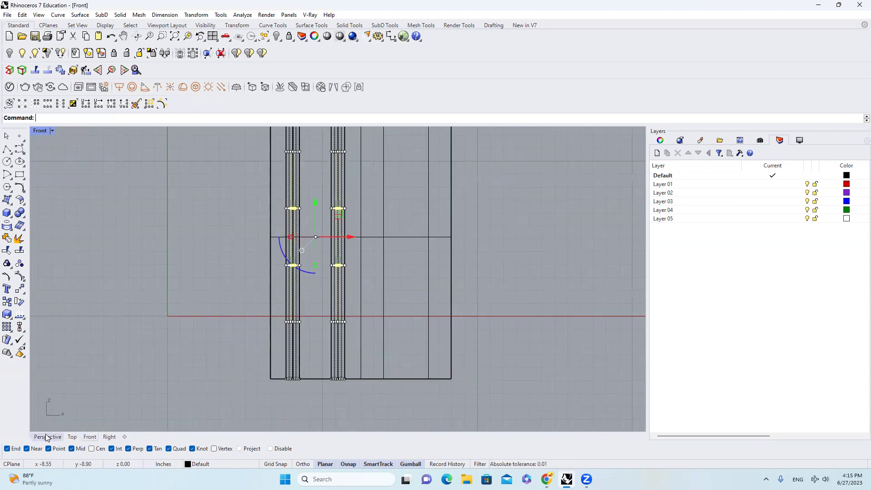
- Move the selected rib control points along their surface normals with MoveUVN at a scale of 15
left_click(47, 437)
scroll(302, 305, "down", 4)
scroll(301, 305, "up", 2)
type("MoveUVN")
key("Return")
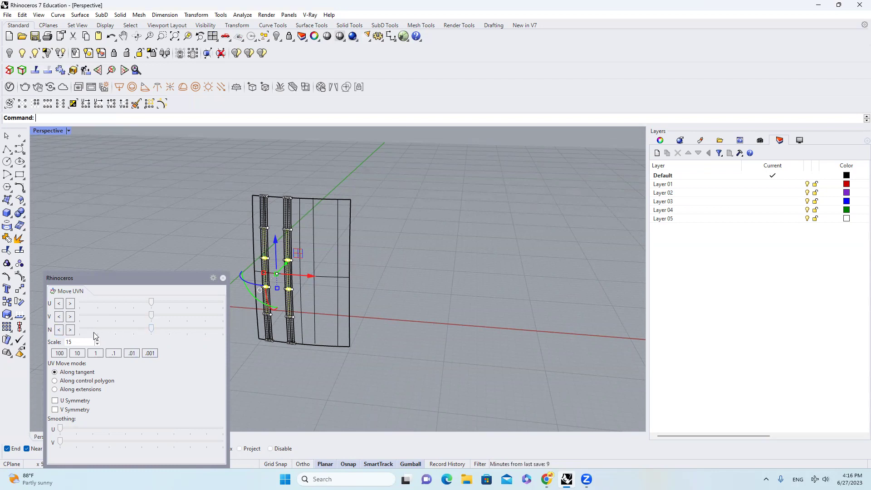
scroll(281, 292, "up", 5)
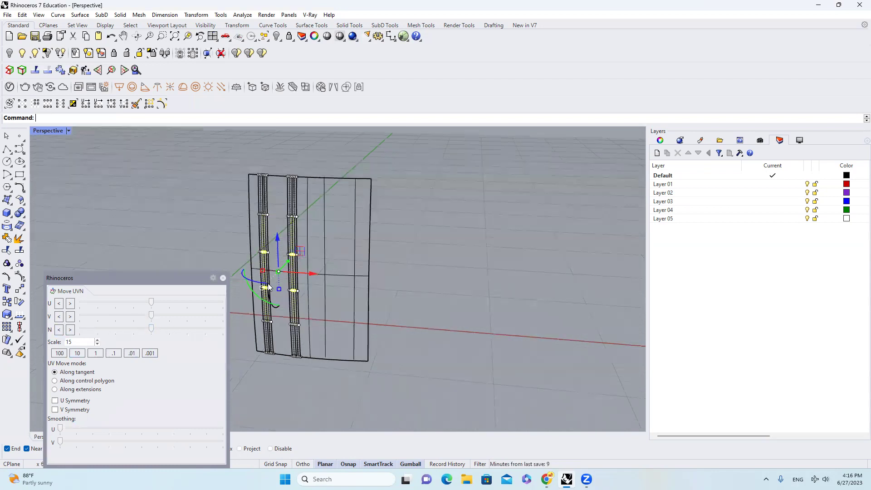
mouse_move(151, 332)
left_mouse_down()
mouse_move(127, 332)
mouse_move(144, 332)
left_mouse_up()
right_click_drag(359, 250, 406, 265)
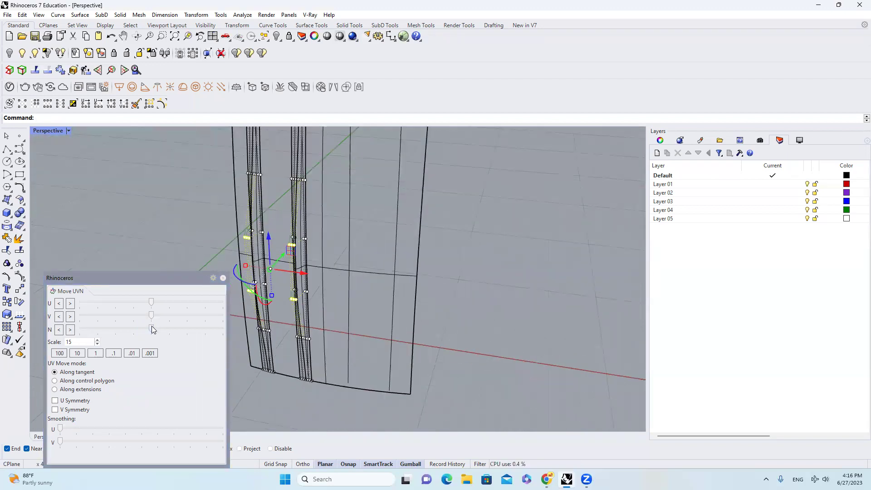
left_click(157, 330)
left_click_drag(157, 332, 156, 332)
right_click_drag(297, 292, 253, 302)
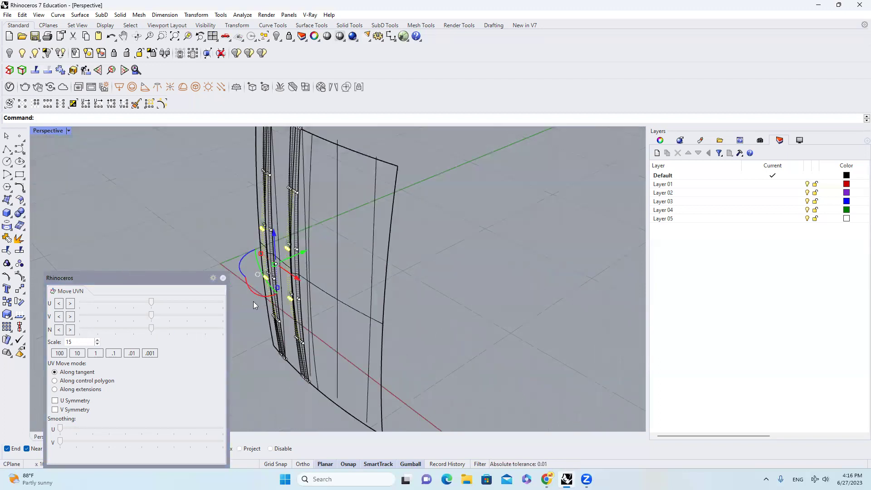
- Fine-tune the selected points along their normals at a MoveUVN scale of 1 and turn off the control points
left_click(82, 343)
left_click(96, 353)
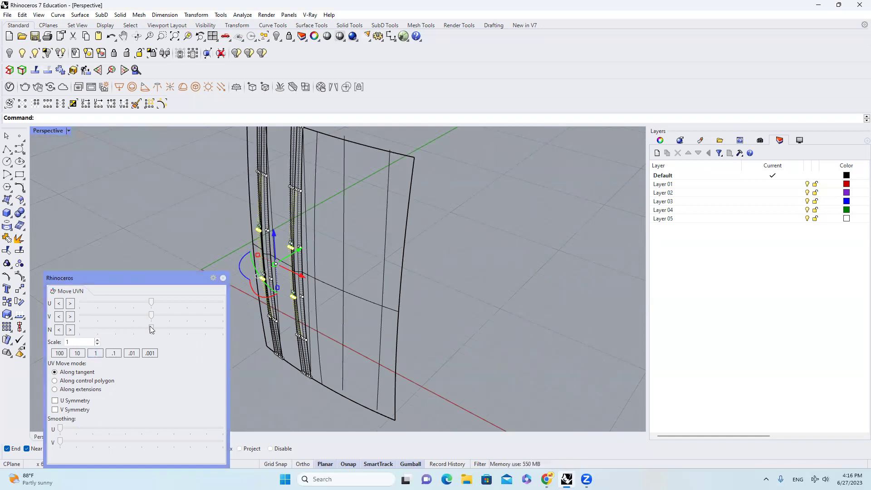
mouse_move(149, 330)
left_mouse_down()
mouse_move(77, 333)
mouse_move(140, 336)
left_mouse_up()
right_click_drag(290, 257, 334, 310)
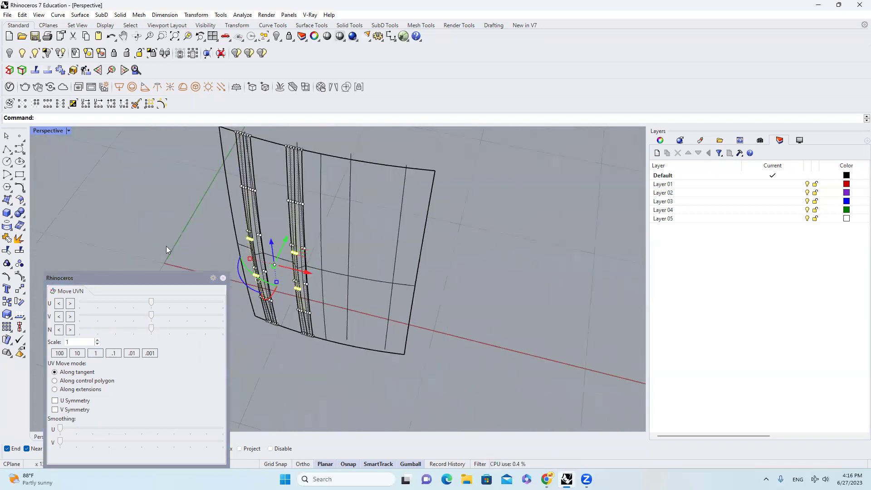
left_click(223, 278)
key("Escape")
key("Escape")
scroll(285, 265, "down", 4)
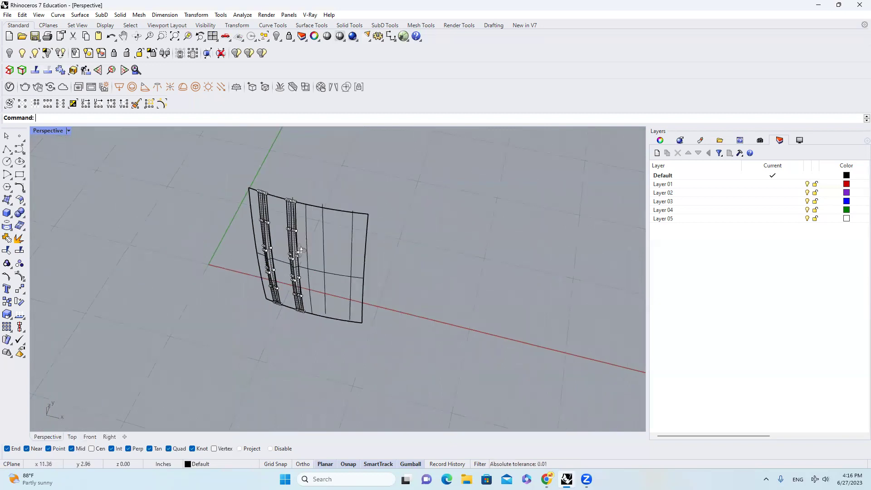
- Switch the perspective viewport to Shaded display and view the ribbed panel from the front
right_click_drag(290, 264, 292, 245)
left_click(68, 131)
left_click(111, 130)
mouse_move(460, 343)
right_mouse_down()
mouse_move(404, 266)
mouse_move(324, 226)
right_mouse_up()
scroll(323, 226, "up", 6)
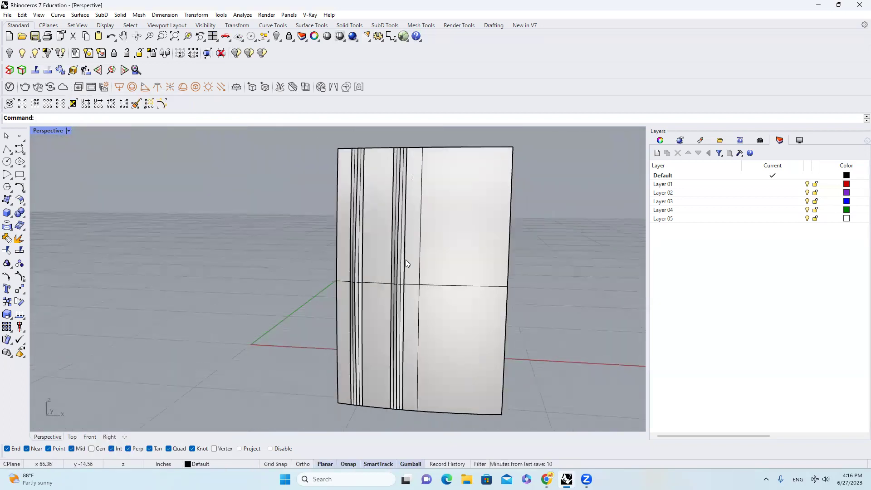
- Select all the rib strips and panel surfaces and join them into one polysurface
left_click(436, 264)
scroll(395, 275, "up", 1)
left_click(395, 275, "shift")
left_click(369, 269, "shift")
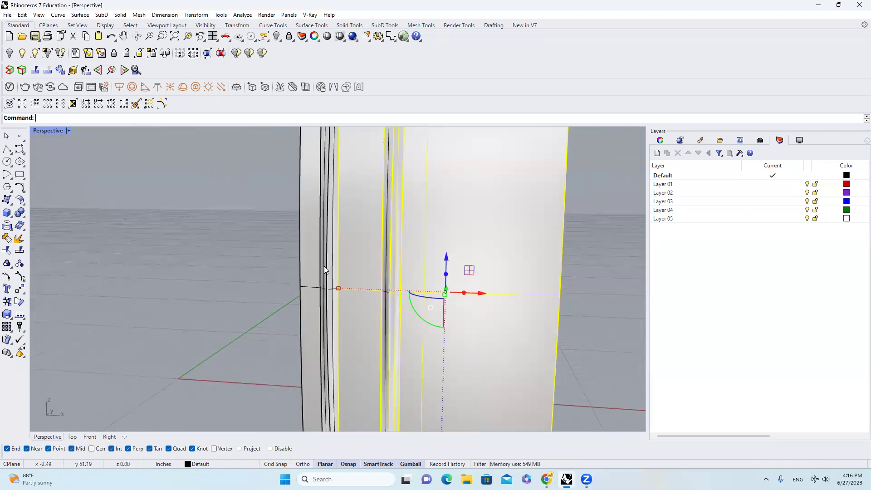
left_click(324, 264, "shift")
left_click(358, 286)
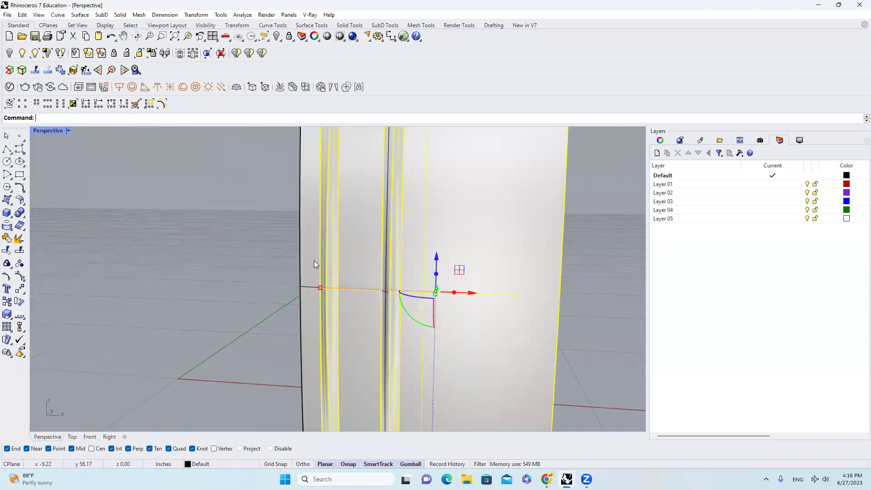
scroll(314, 261, "down", 5)
right_click_drag(284, 201, 224, 167)
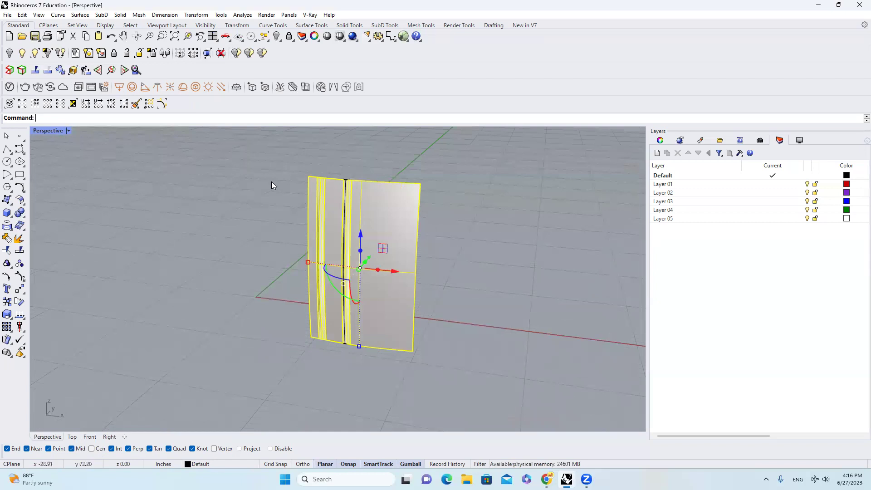
left_click(241, 142)
left_click_drag(241, 142, 437, 391)
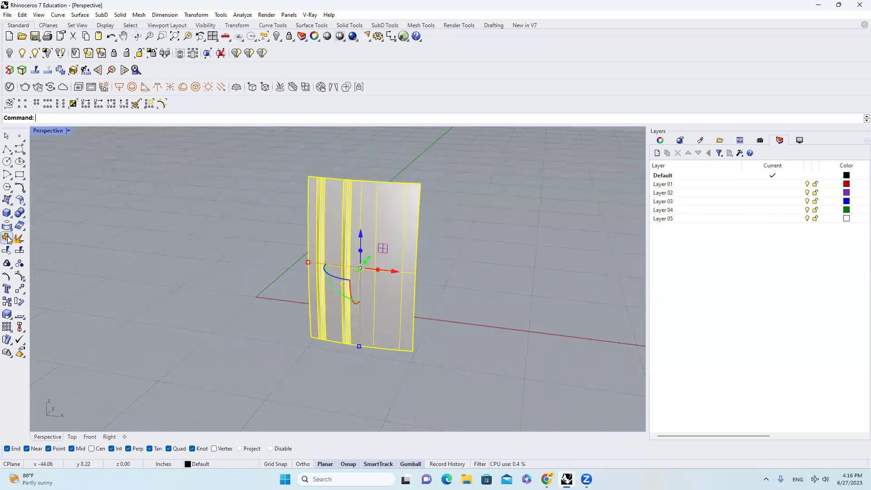
- Copy the joined panel sideways along the X axis, clear of the original
scroll(110, 194, "down", 5)
scroll(227, 223, "up", 3)
left_click_drag(231, 232, 390, 244)
scroll(385, 236, "up", 4)
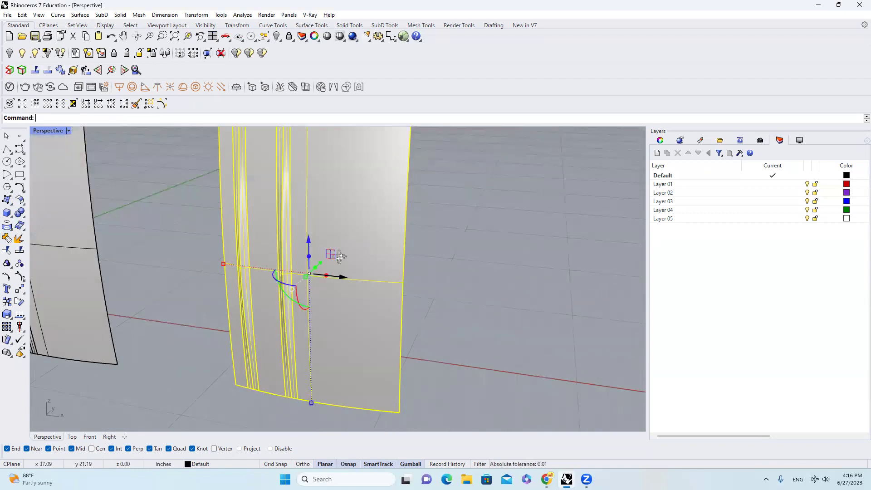
scroll(341, 254, "down", 4)
- Check the surface continuity across the copied panel's ribs with Zebra analysis, using vertical and horizontal stripes
type("ZE")
key("Return")
scroll(318, 247, "up", 5)
scroll(300, 250, "down", 3)
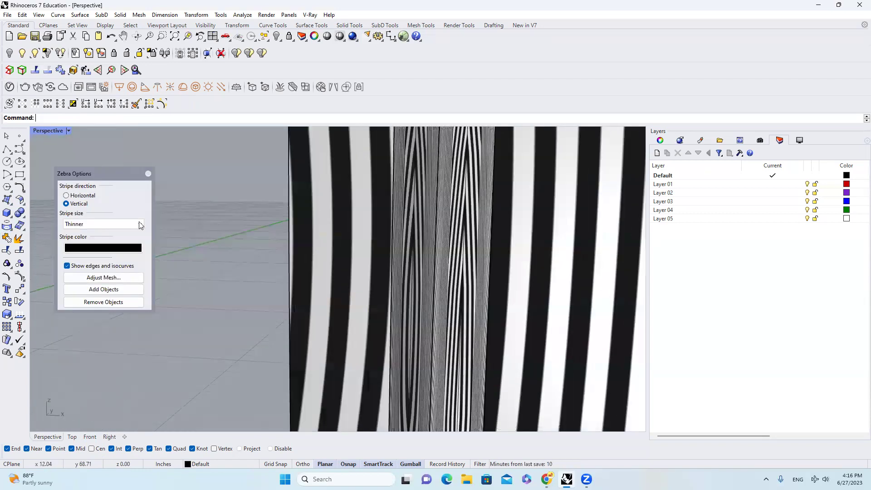
left_click(80, 196)
scroll(282, 222, "down", 3)
scroll(315, 200, "up", 5)
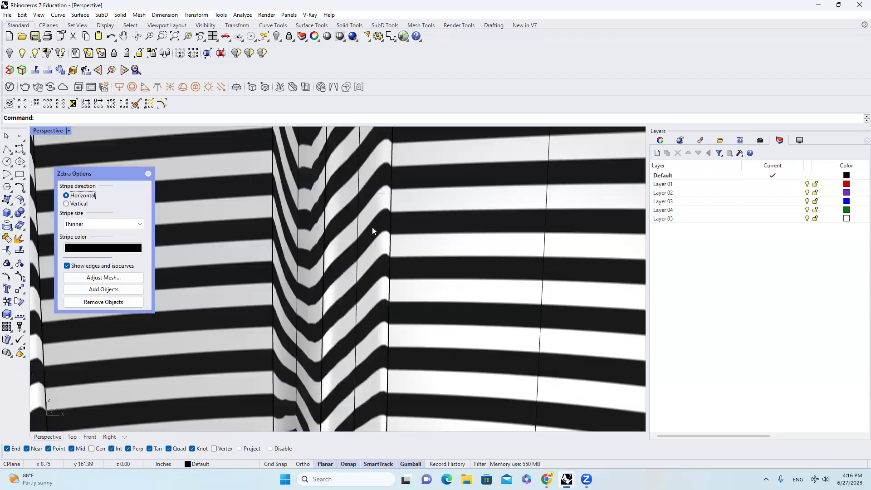
left_click(149, 174)
- Apply an environment map analysis to the copied panel with EMap
scroll(366, 235, "down", 5)
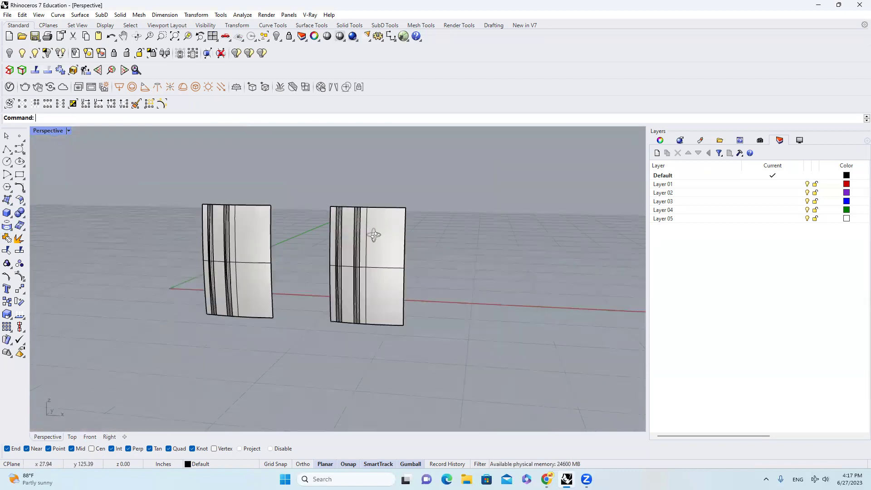
scroll(344, 245, "up", 1)
left_click(344, 246)
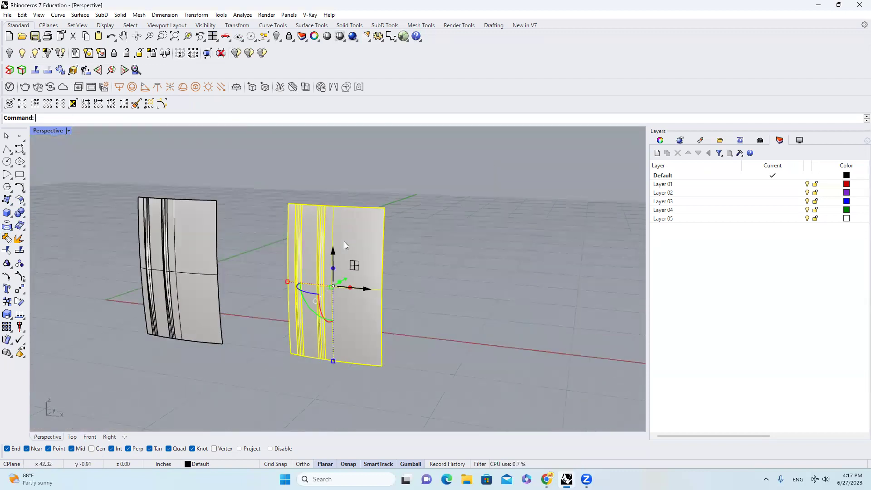
type("EMap")
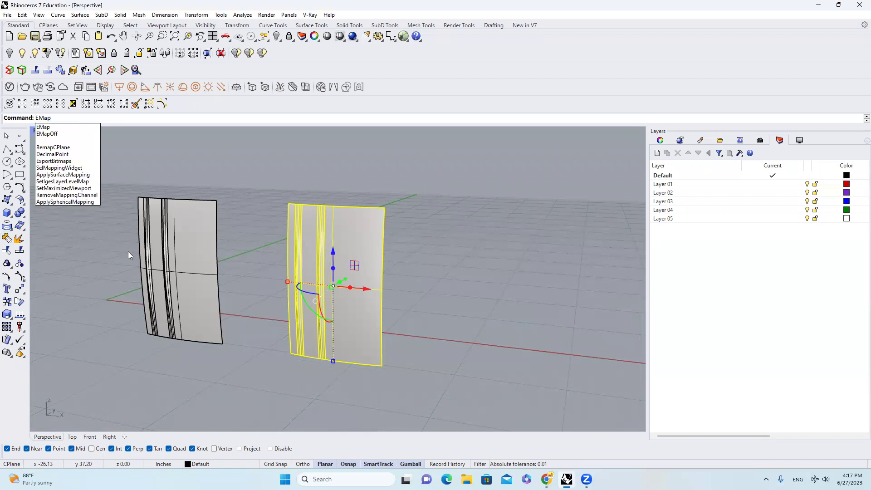
key("Return")
left_click(273, 240)
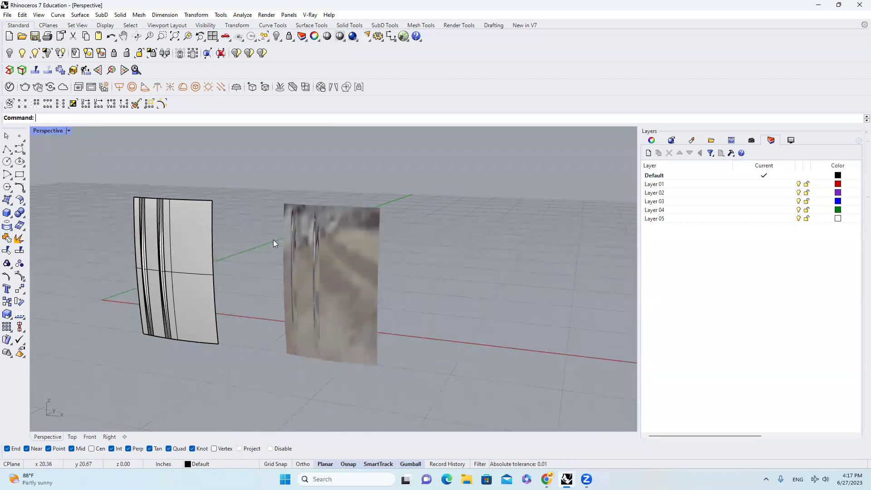
- Examine the reflections across the copied panel's two ribs close up and from several angles
scroll(327, 230, "up", 7)
right_click_drag(348, 237, 328, 217)
scroll(365, 197, "down", 6)
scroll(356, 182, "up", 12)
scroll(328, 217, "down", 8)
right_click_drag(359, 182, 361, 236)
scroll(362, 240, "up", 4)
scroll(350, 254, "down", 8)
right_click_drag(307, 278, 385, 242)
scroll(227, 271, "up", 5)
scroll(385, 243, "down", 3)
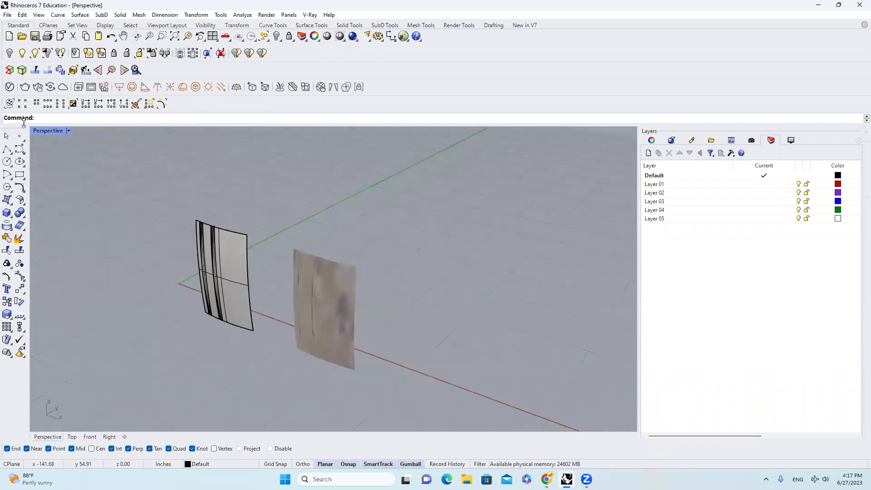
- Set the viewport to wireframe display and turn off the environment map analysis on the copied panel with EMapOff
left_click(68, 131)
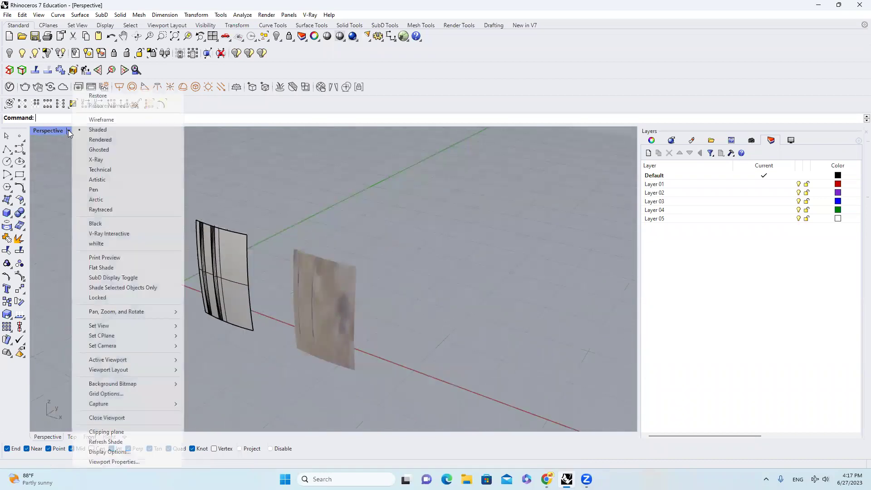
left_click(101, 120)
scroll(325, 282, "up", 2)
left_click(325, 282)
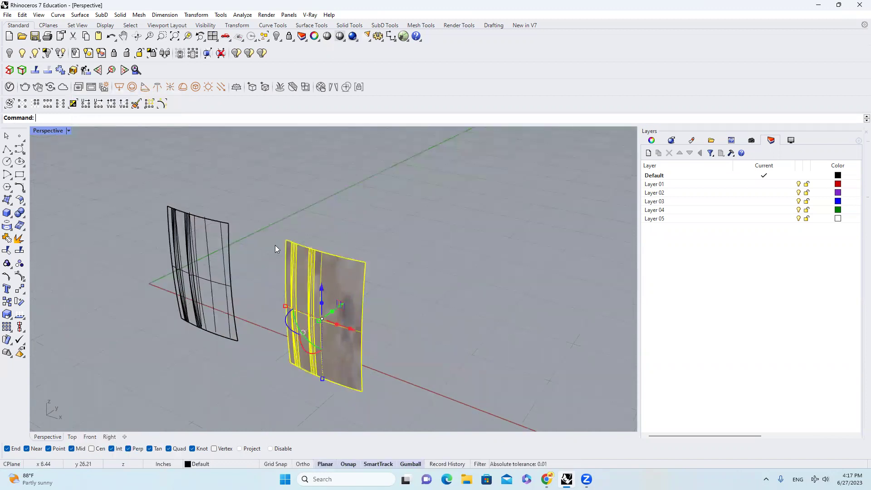
type("EMapOff")
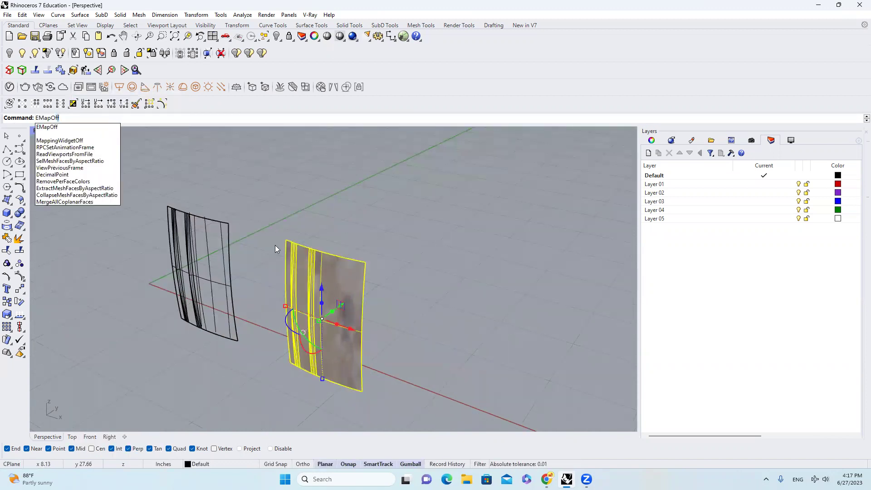
key("Return")
- Explode the copied panel into its separate surfaces
scroll(317, 282, "up", 3)
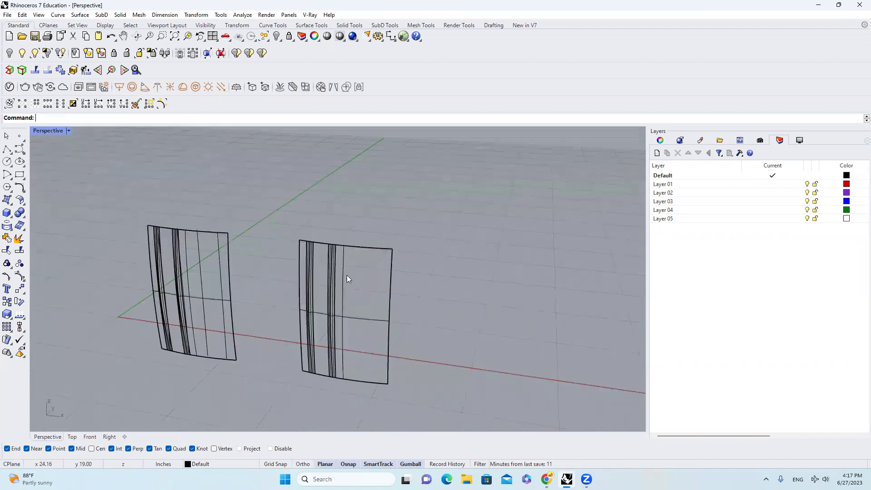
left_click(326, 284)
left_click(19, 239)
left_click(354, 257)
- Mirror the copied panel's two ribs about its vertical centre line onto the plain half
scroll(299, 213, "down", 2)
scroll(299, 223, "up", 4)
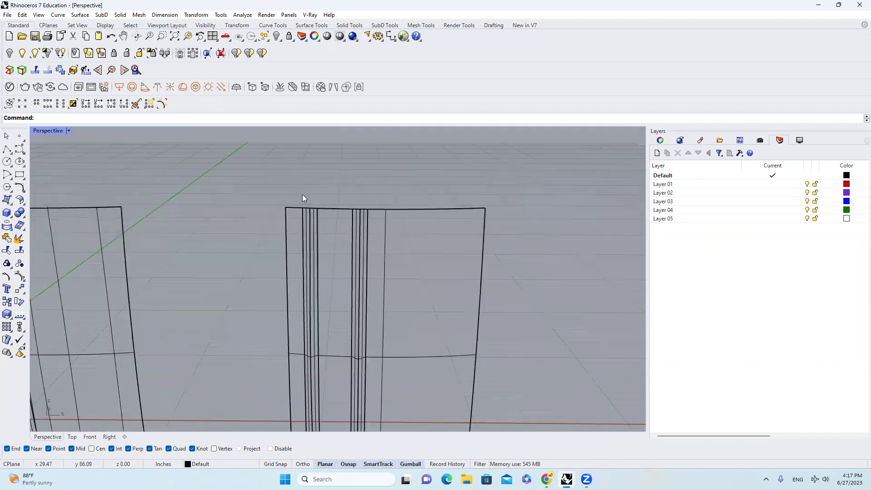
scroll(302, 194, "down", 2)
left_click_drag(297, 191, 330, 425)
left_click_drag(337, 191, 363, 425)
right_click_drag(360, 415, 370, 342)
type("mi")
key("Return")
left_click(369, 207)
left_click(390, 178)
scroll(299, 195, "down", 4)
right_click_drag(331, 222, 68, 227)
left_click(178, 233)
scroll(291, 223, "up", 3)
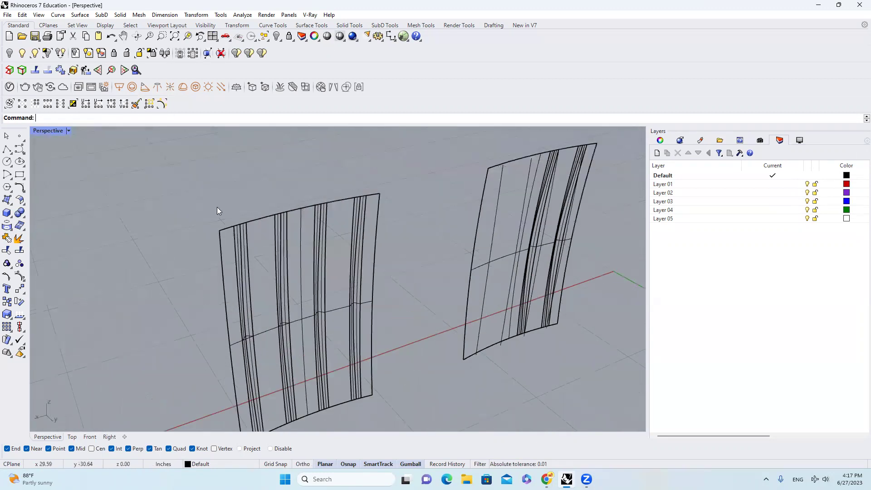
- Trim away the panel surface beneath the two mirrored ribs, using the ribs as cutting objects in shaded display
left_click(68, 131)
left_click(102, 140)
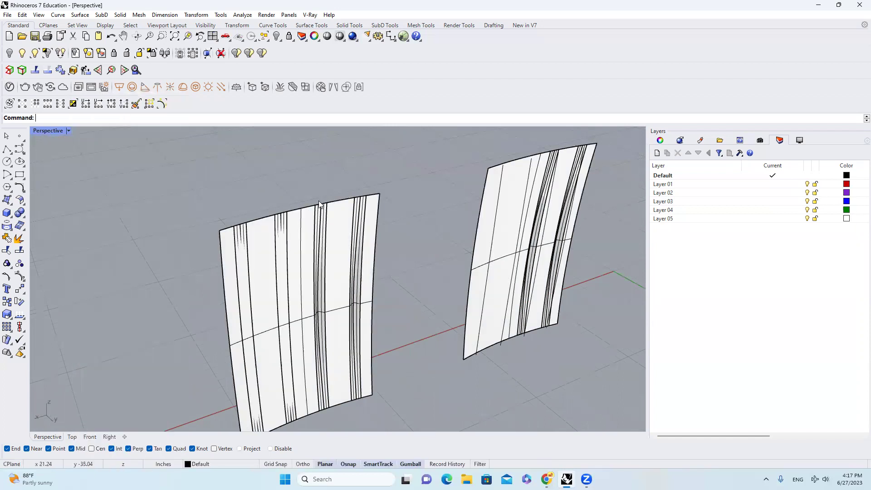
type("TR")
key("Return")
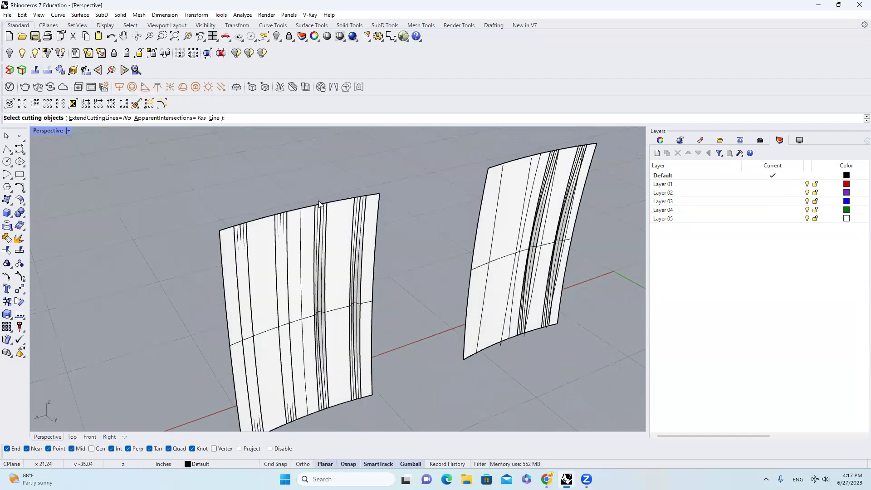
scroll(266, 189, "down", 2)
left_click_drag(266, 189, 293, 343)
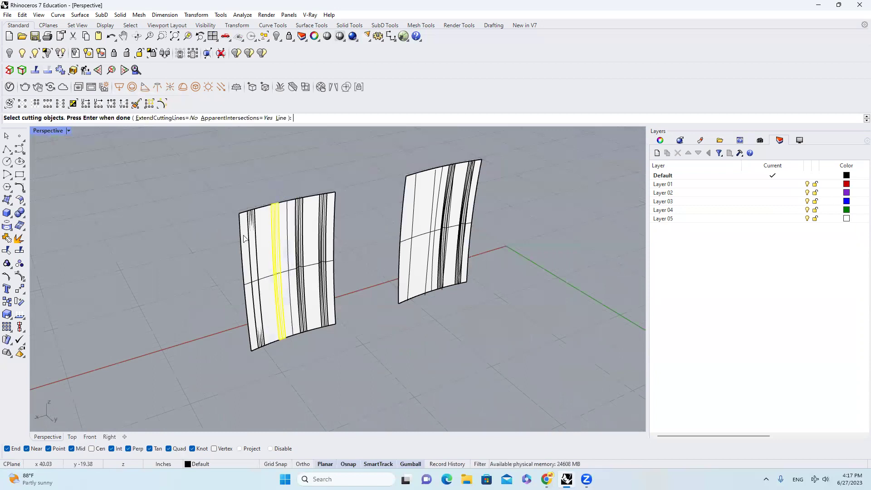
left_click_drag(241, 200, 272, 358)
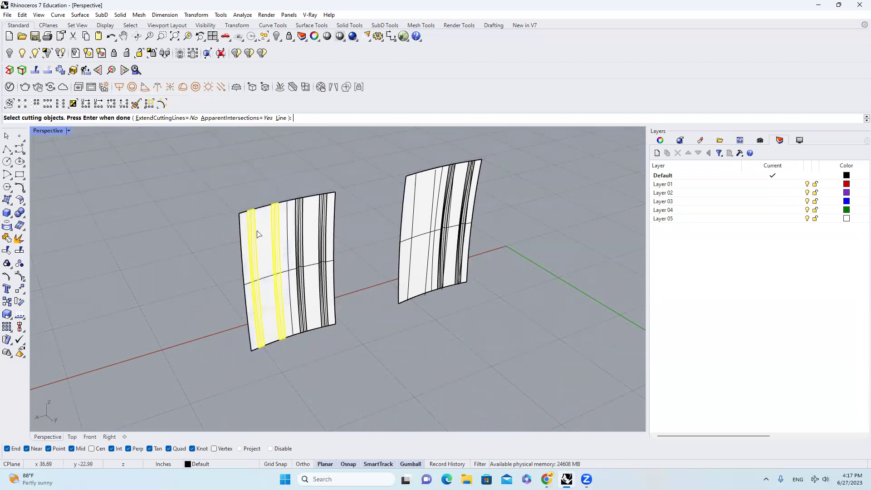
scroll(258, 227, "up", 3)
key("Return")
scroll(243, 217, "up", 3)
left_click(257, 227)
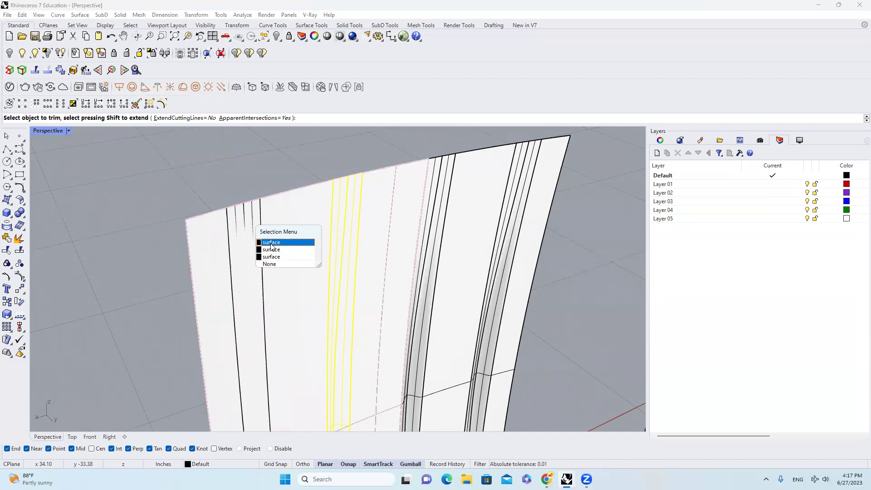
left_click(271, 244)
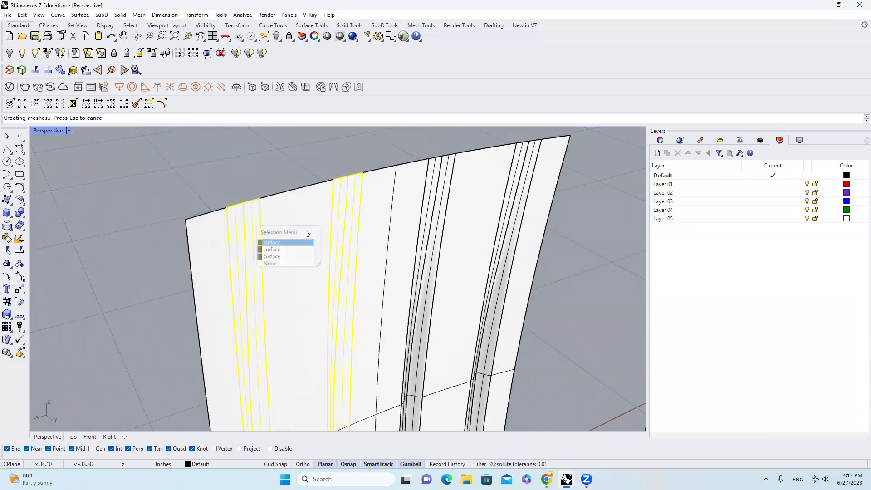
left_click(345, 184)
left_click(373, 205)
scroll(277, 203, "down", 10)
key("Return")
- Examine the panel's four ribs close up in rendered display and in shaded display
right_click_drag(508, 247, 419, 223)
scroll(420, 223, "up", 3)
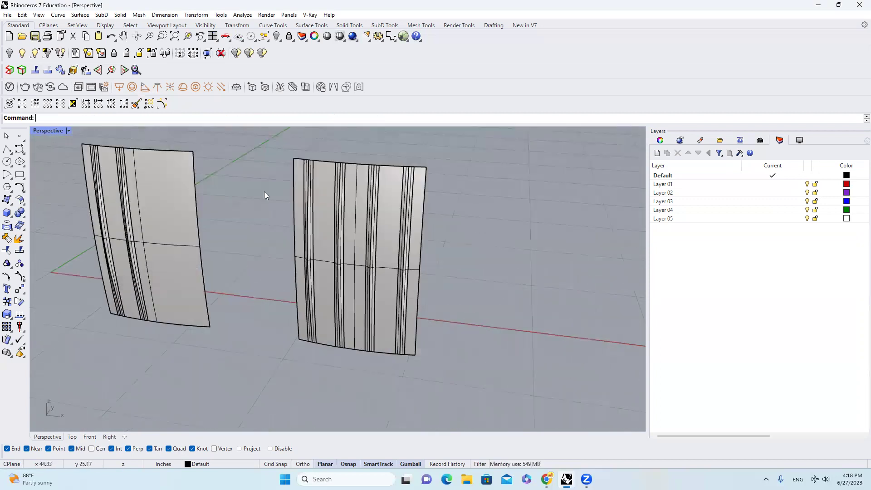
left_click(69, 133)
left_click(104, 140)
scroll(340, 218, "up", 4)
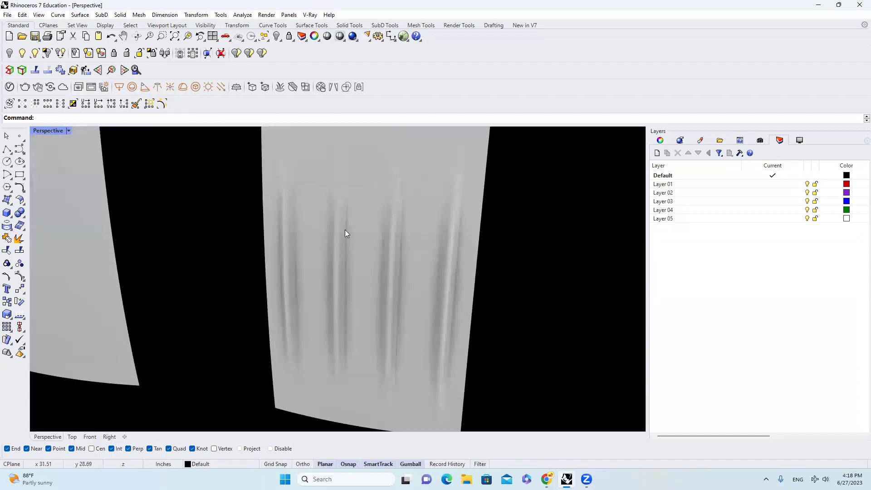
scroll(342, 238, "up", 3)
left_click(68, 131)
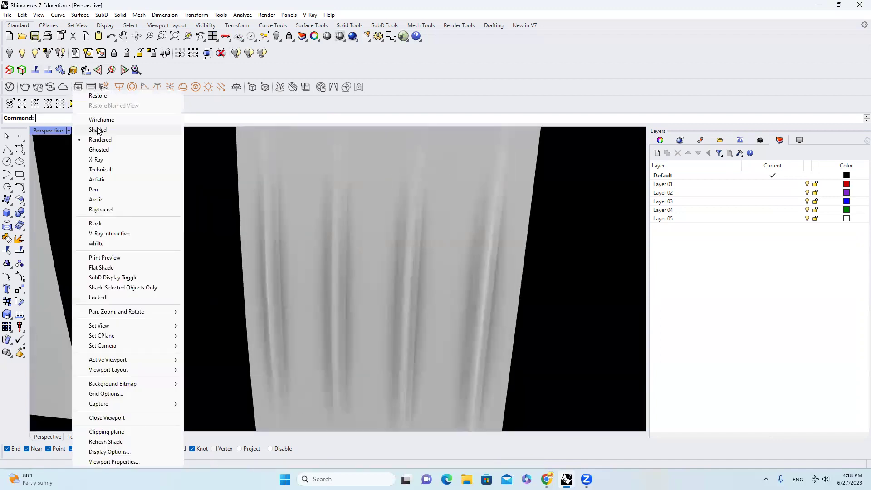
left_click(93, 137)
scroll(343, 230, "down", 3)
scroll(318, 222, "up", 3)
scroll(317, 222, "up", 2)
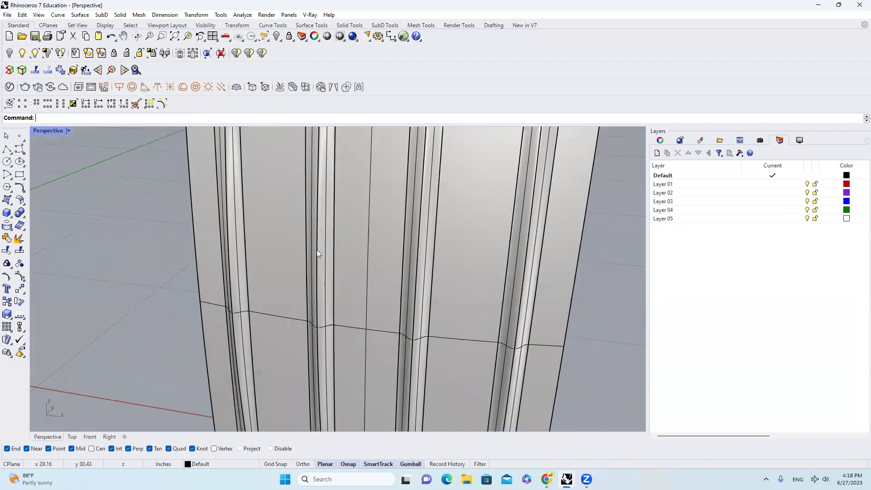
scroll(318, 251, "down", 5)
scroll(318, 272, "up", 6)
scroll(280, 287, "up", 1)
- Show the control points of the rib nearest the original panel and select the middle points along its valley
left_click(267, 282)
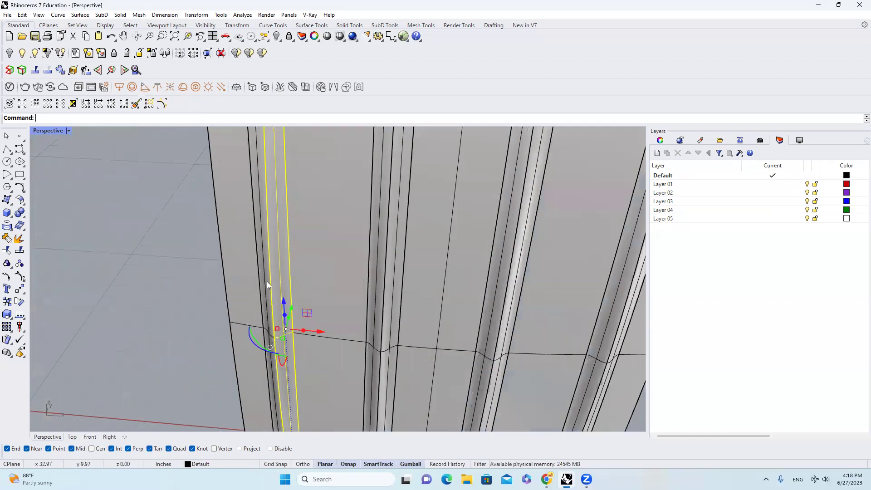
left_click(18, 277)
scroll(272, 289, "up", 2)
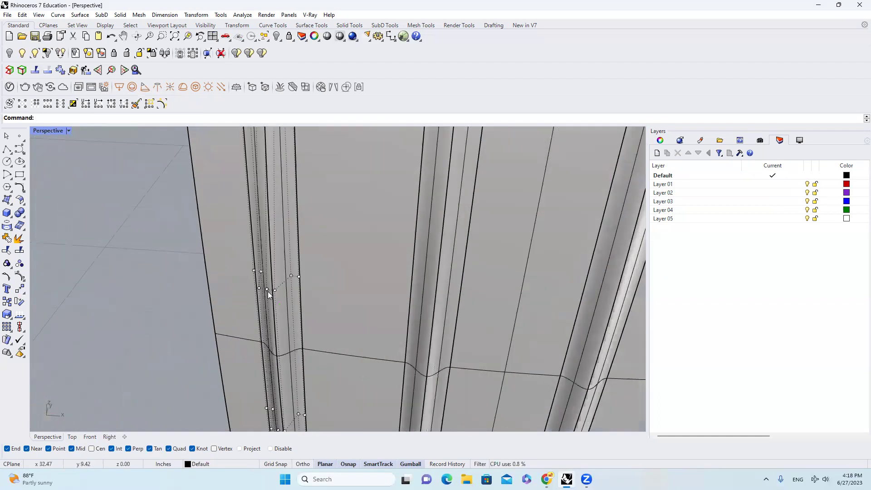
left_click(267, 290)
left_click(293, 312)
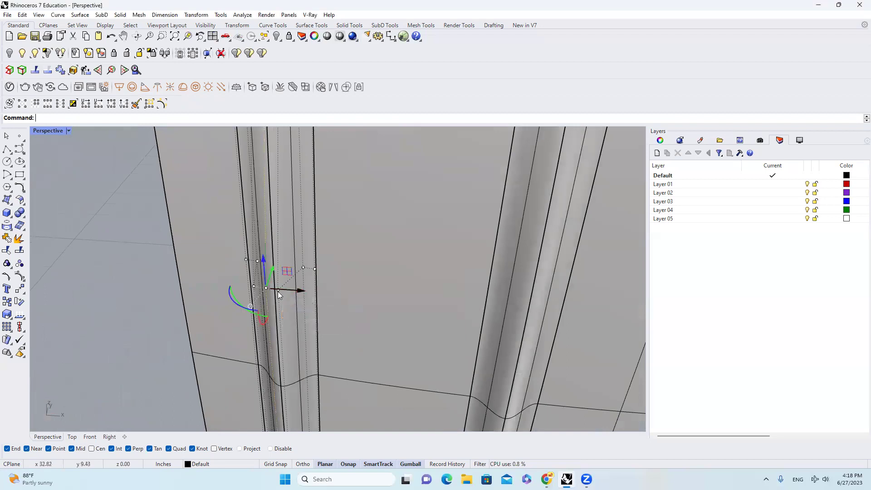
left_click(278, 291, "shift")
scroll(296, 205, "down", 6)
scroll(283, 313, "up", 6)
scroll(281, 310, "up", 1)
left_click(289, 311)
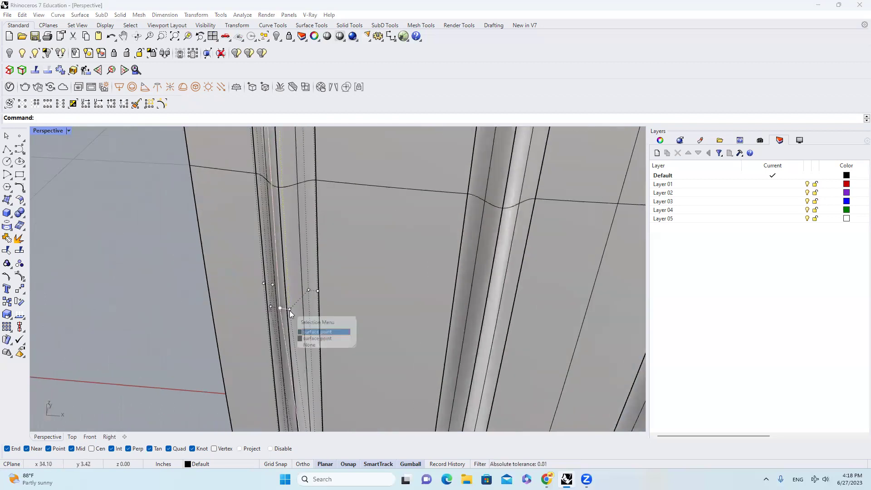
left_click(300, 333)
scroll(293, 311, "down", 5)
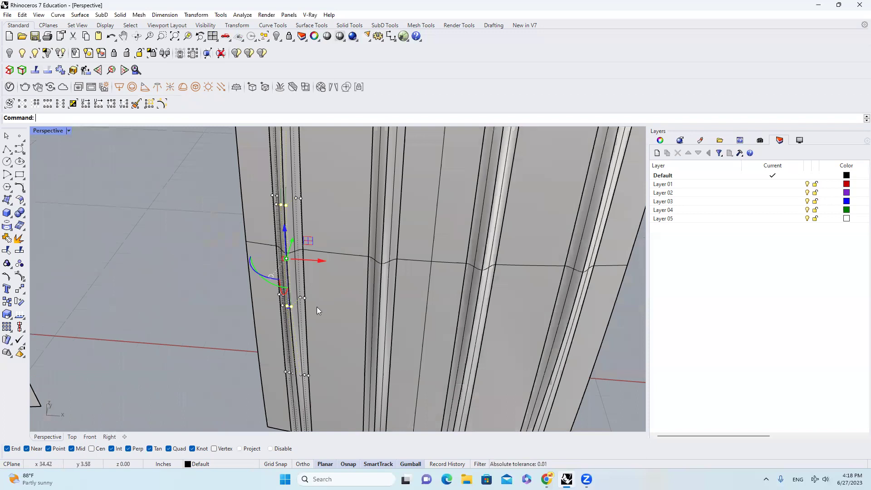
- Shift the rib's selected valley control points along the surface normal in the negative N direction with MoveUVN
type("MoveUVN")
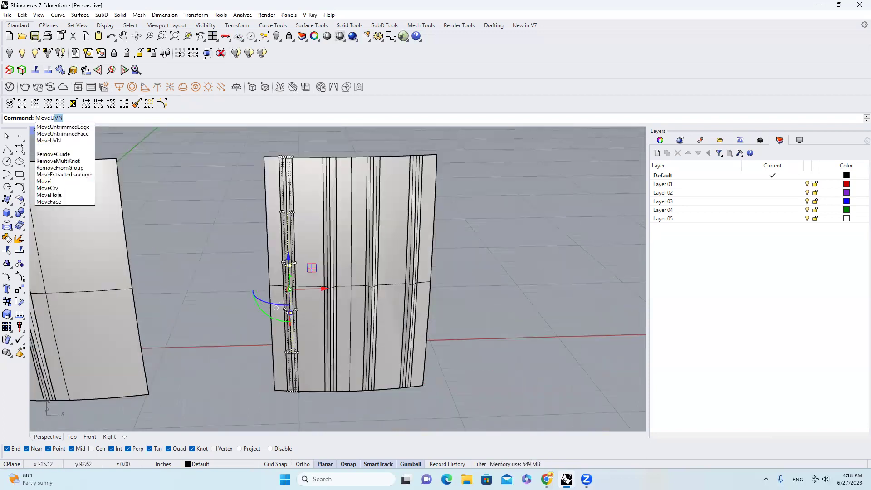
key("Return")
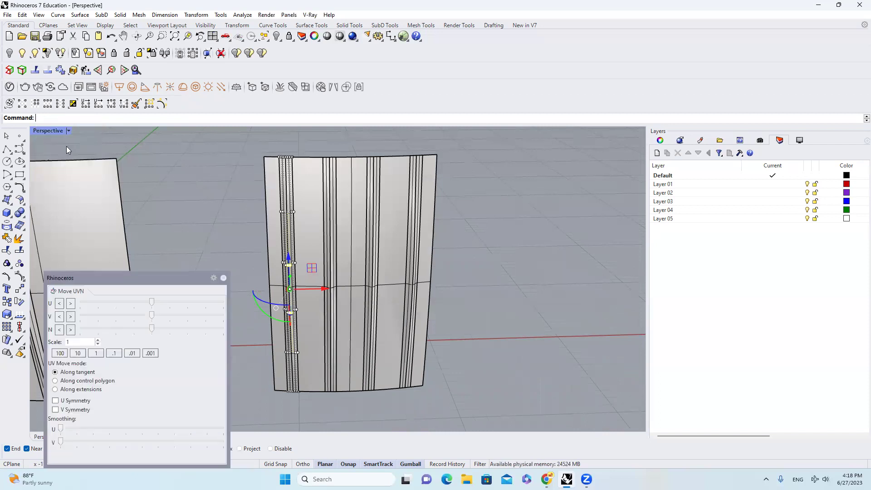
left_click_drag(151, 329, 108, 331)
right_click_drag(363, 297, 260, 289)
scroll(292, 271, "up", 5)
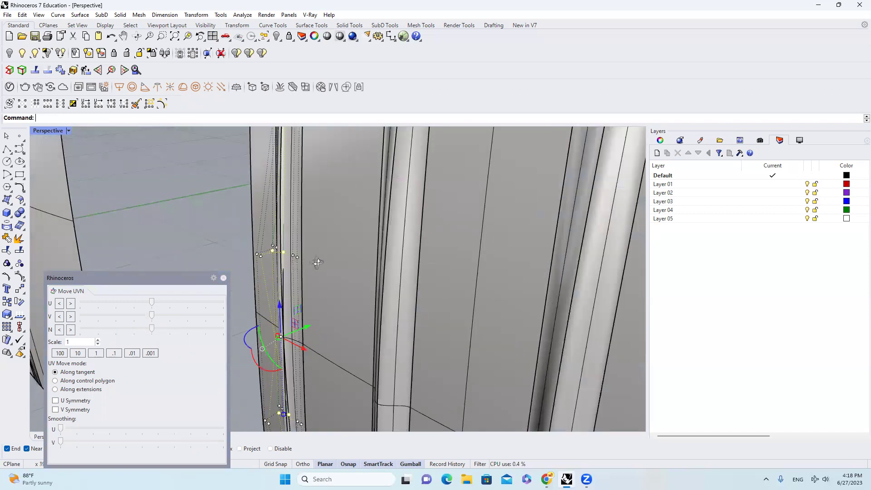
left_click(224, 278)
key("Escape")
key("Escape")
- Try shifting the rib's selected control points fully in the positive N direction with MoveUVN and undo the move
right_click_drag(301, 269, 312, 274)
scroll(213, 263, "down", 2)
left_click_drag(152, 329, 229, 328)
right_click_drag(254, 323, 402, 269)
scroll(339, 280, "down", 5)
key("ctrl+z")
- Inspect the rib's valley points closely and shift the selected ones moderately in the positive N direction with MoveUVN
scroll(328, 349, "up", 11)
right_click_drag(330, 349, 383, 294)
scroll(383, 294, "down", 4)
scroll(343, 351, "up", 8)
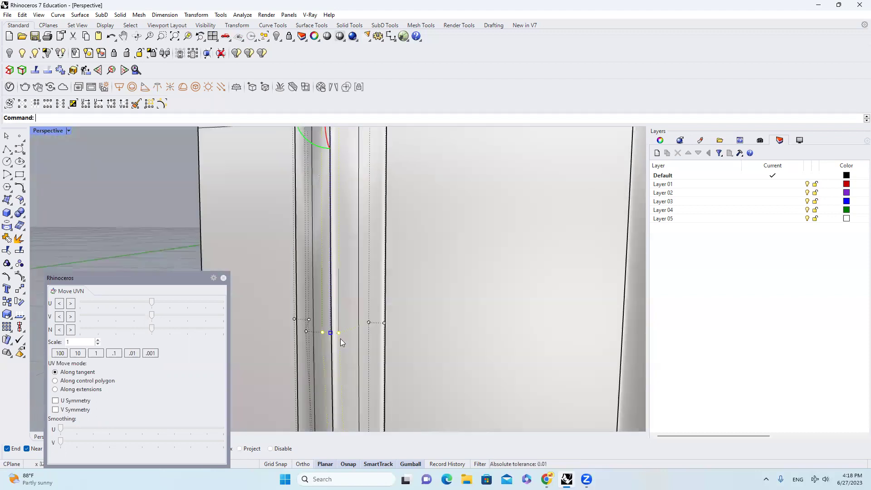
scroll(340, 336, "up", 2)
right_click_drag(332, 334, 329, 161)
scroll(334, 334, "down", 9)
left_click_drag(154, 330, 191, 331)
right_click_drag(319, 252, 313, 183)
scroll(313, 181, "up", 4)
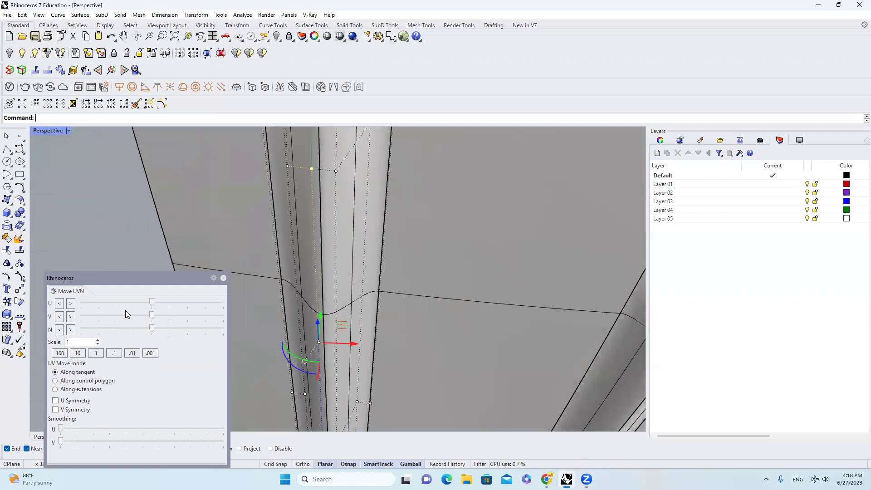
- Close MoveUVN and select the rib's two central valley control points in the Front view
left_click(224, 278)
left_click(90, 437)
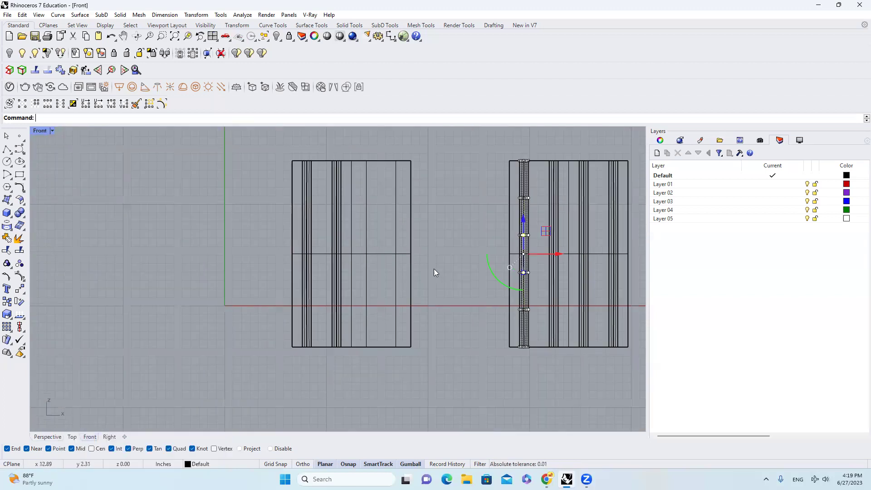
scroll(344, 286, "down", 2)
scroll(296, 337, "up", 6)
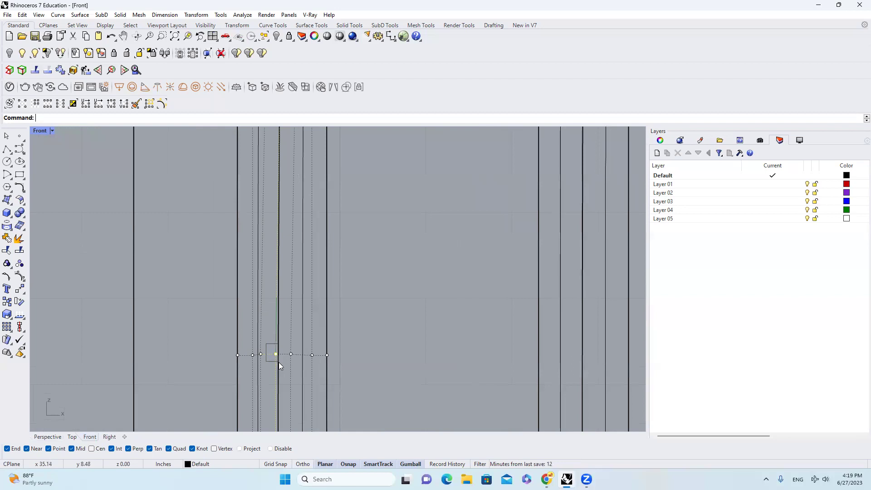
left_click_drag(266, 343, 279, 362, "shift")
scroll(319, 191, "down", 10)
scroll(315, 322, "up", 12)
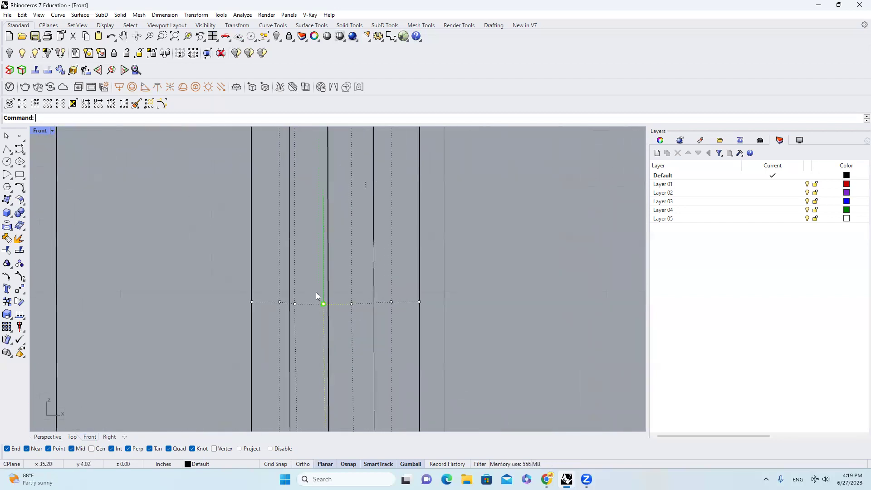
left_click(48, 437)
- Adjust the two central valley control points along the surface normal in both N directions with MoveUVN
right_click_drag(356, 229, 299, 234)
type("Move")
key("Return")
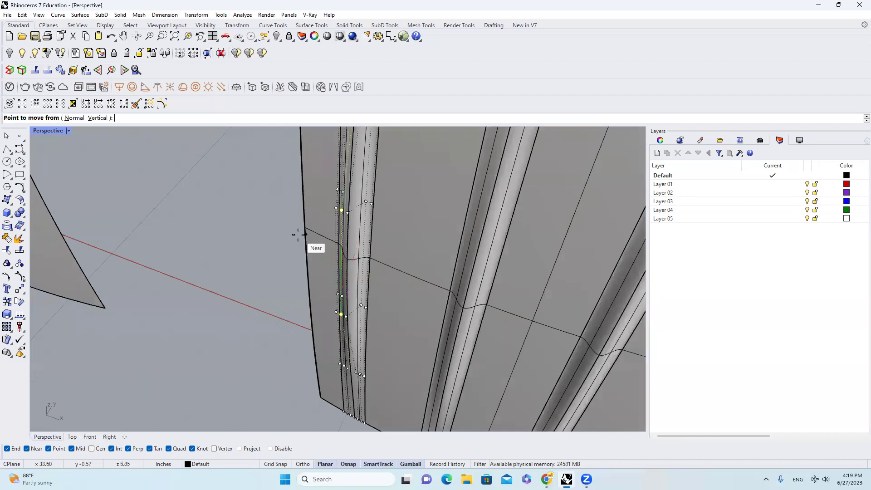
key("Escape")
type("MoveUVN")
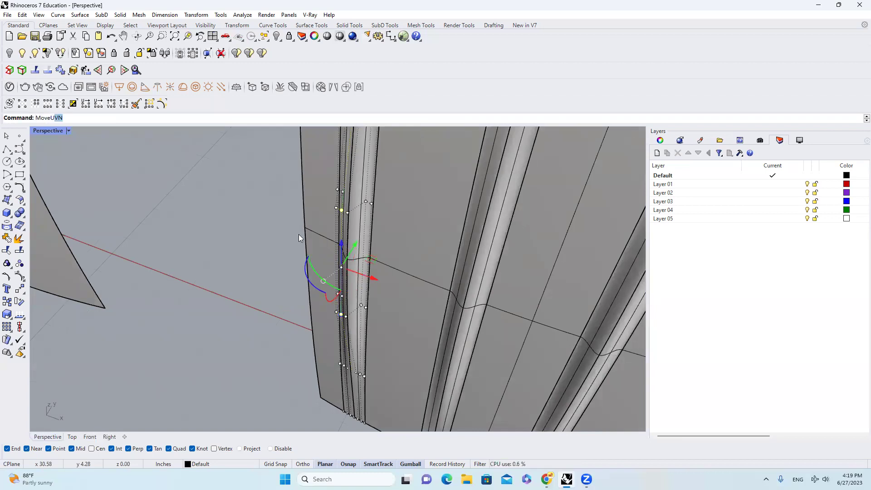
key("Return")
left_click_drag(153, 323, 126, 331)
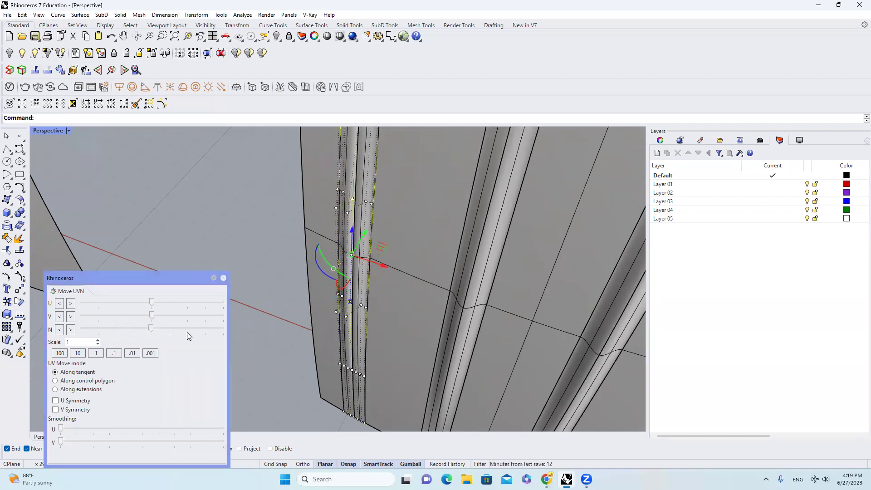
left_click_drag(151, 329, 195, 327)
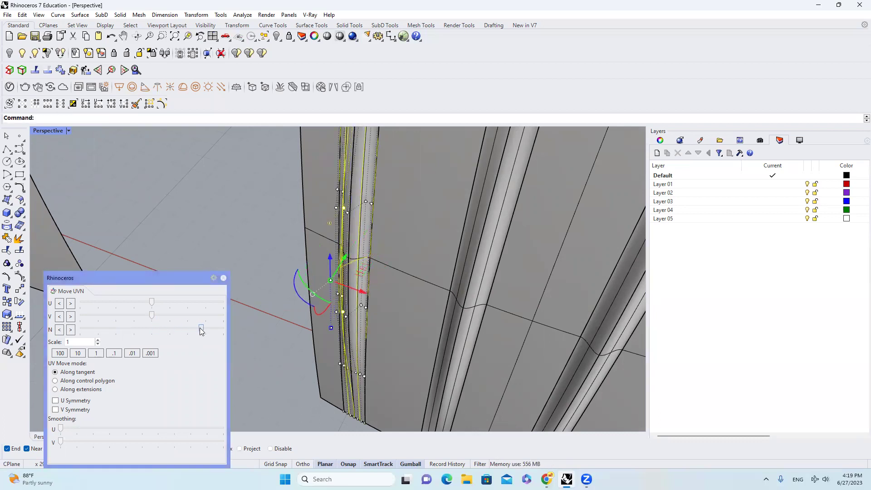
right_click_drag(347, 263, 290, 218)
left_click(226, 276)
scroll(226, 276, "down", 2)
key("Escape")
- Apply an environment map analysis to the whole four-rib panel with EMap
scroll(336, 249, "down", 5)
scroll(330, 235, "up", 6)
left_click(330, 236)
scroll(284, 224, "down", 8)
type("E")
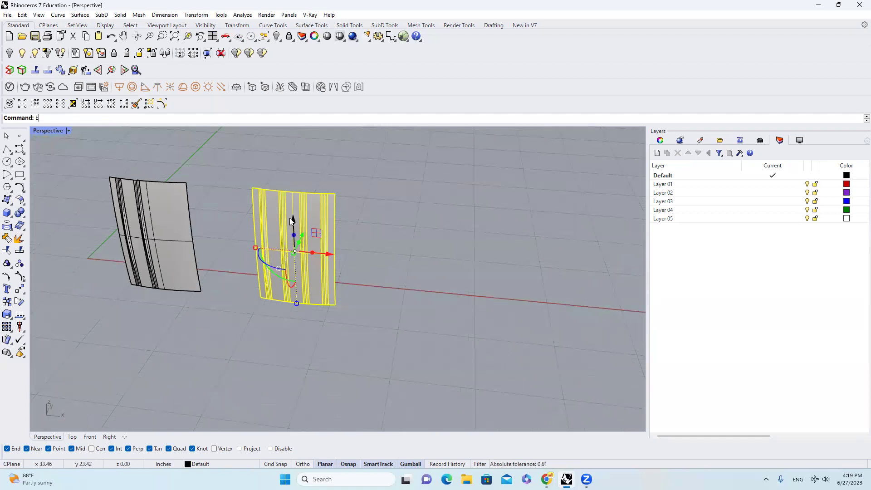
type("Map")
key("Return")
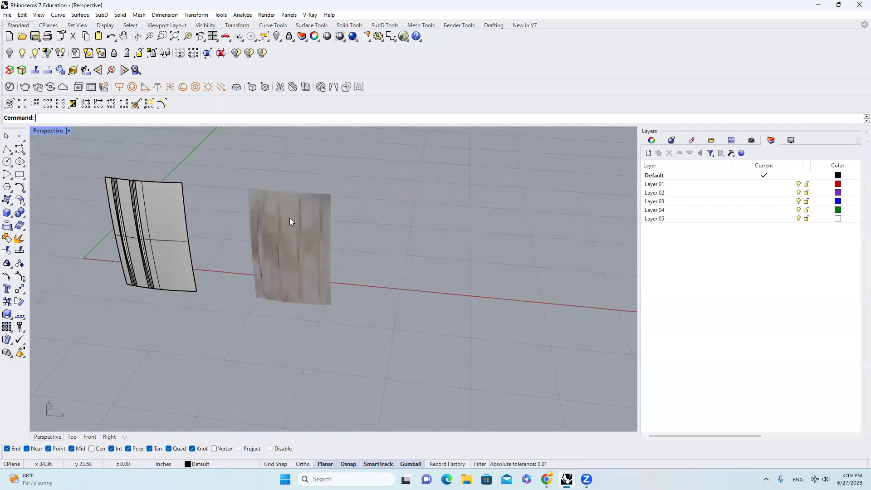
- Examine the environment map reflections across the four-rib panel from several angles and distances, and turn the EMap analysis off
scroll(290, 218, "up", 5)
right_click_drag(275, 239, 206, 177)
scroll(281, 201, "up", 6)
scroll(208, 195, "up", 5)
scroll(215, 216, "down", 9)
right_click_drag(223, 225, 328, 293)
scroll(328, 293, "up", 7)
scroll(332, 256, "down", 8)
right_click_drag(331, 256, 292, 212)
scroll(282, 236, "up", 6)
scroll(289, 210, "down", 6)
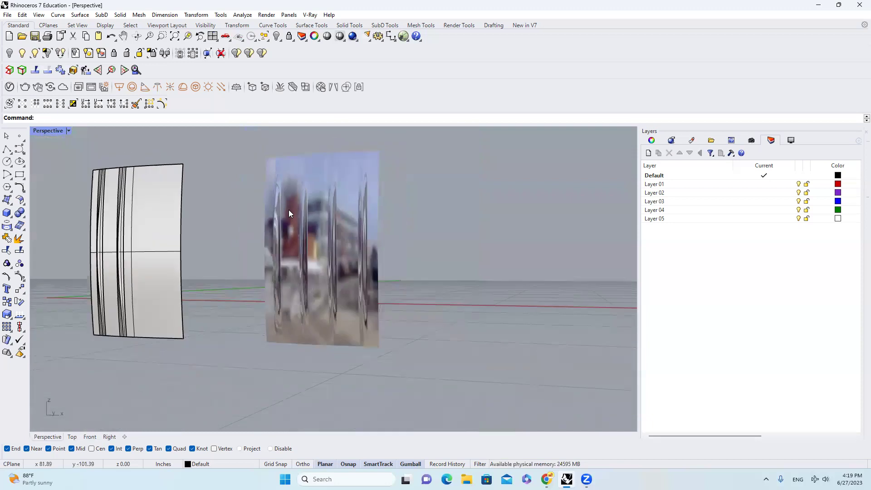
type("EMapOff")
key("Return")
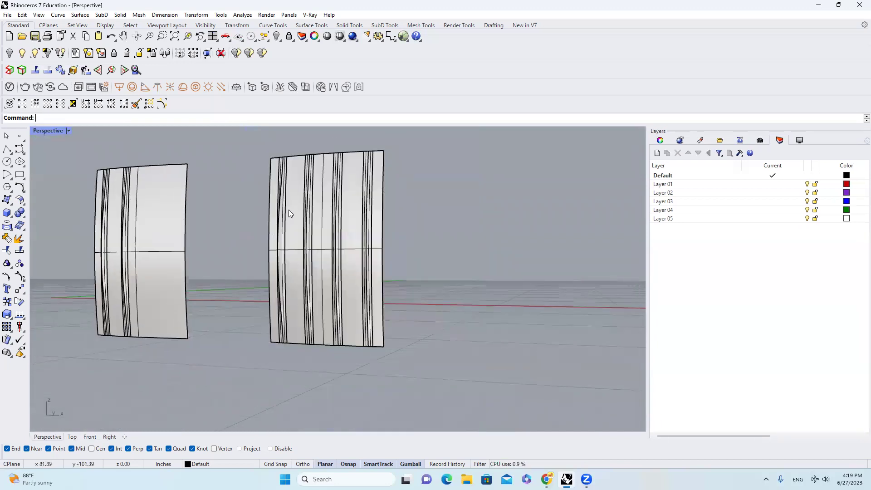
- Run a Zebra analysis on the four-rib panel and examine the stripe flow closely across the rib edges
left_click(298, 268)
type("Zebra")
key("Return")
scroll(319, 240, "up", 5)
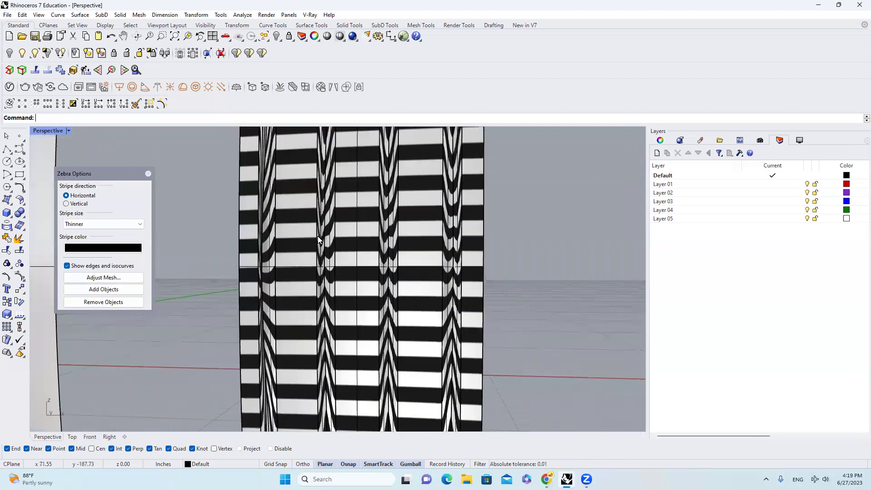
scroll(319, 239, "up", 6)
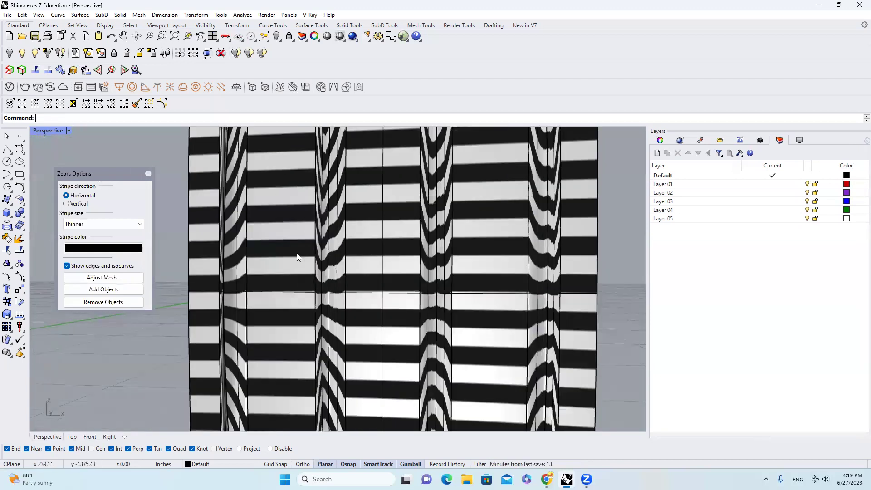
scroll(273, 268, "up", 6)
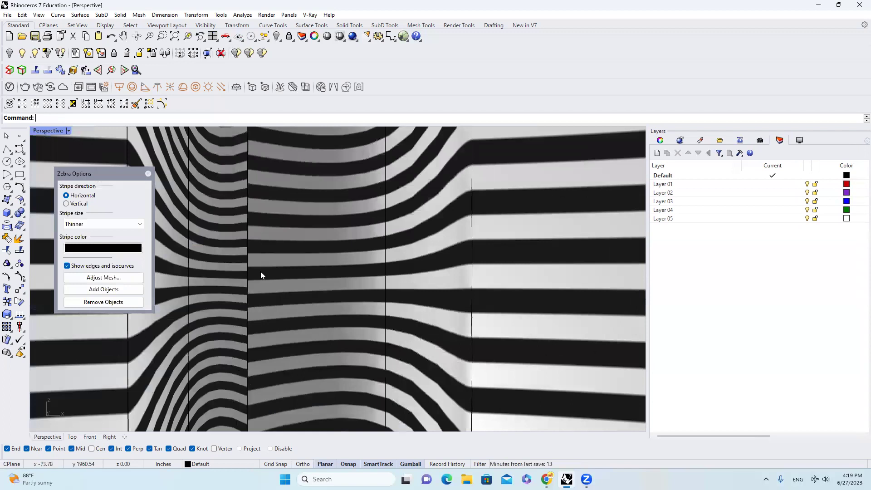
scroll(267, 270, "down", 5)
- Check the zebra stripes along all four ribs from an oblique angle and end the Zebra analysis
left_click(147, 174)
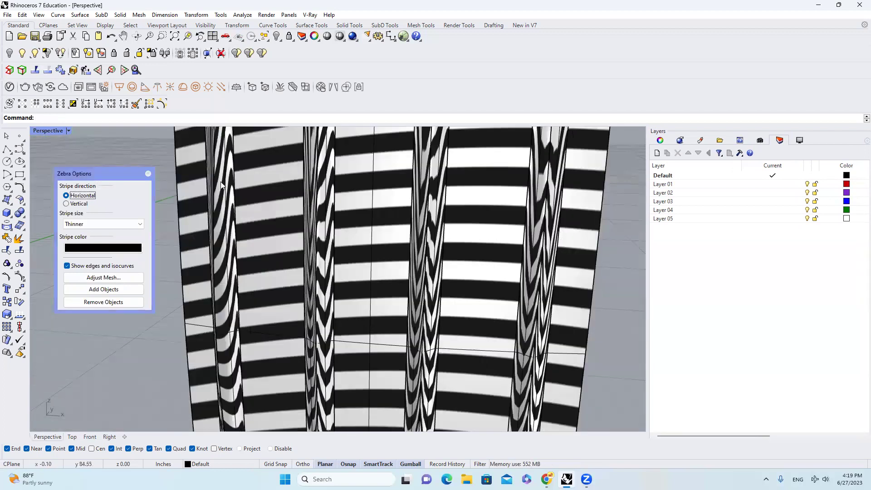
right_click_drag(246, 181, 212, 186)
left_click(148, 174)
scroll(405, 211, "down", 6)
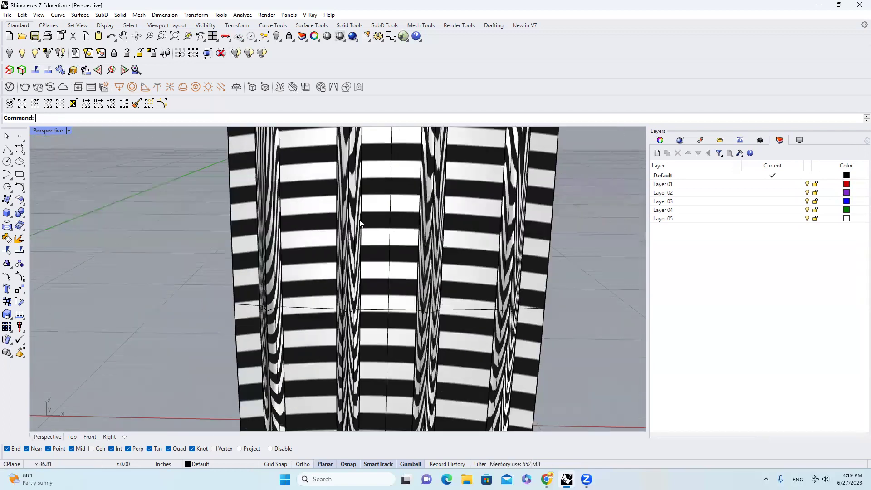
right_click_drag(405, 211, 425, 237)
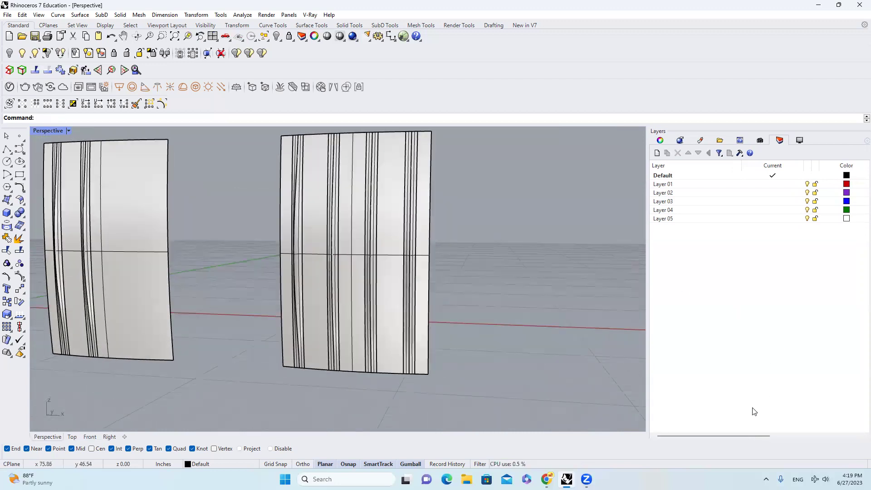